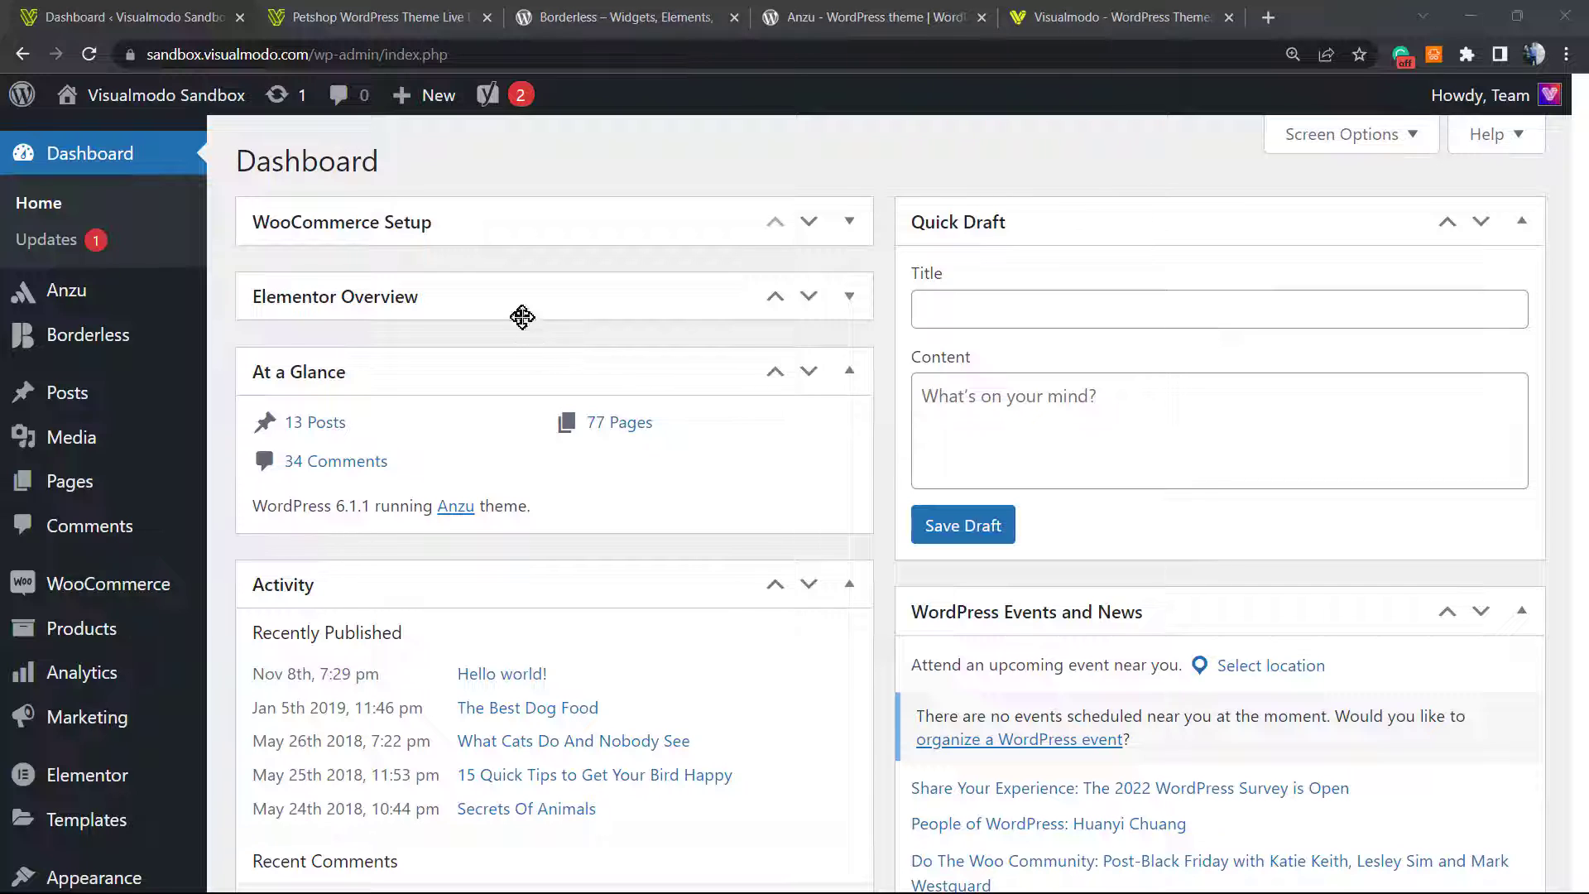
# View the Petshop site's Home page and highlight the admin bar across its top.
pyautogui.click(430, 9)
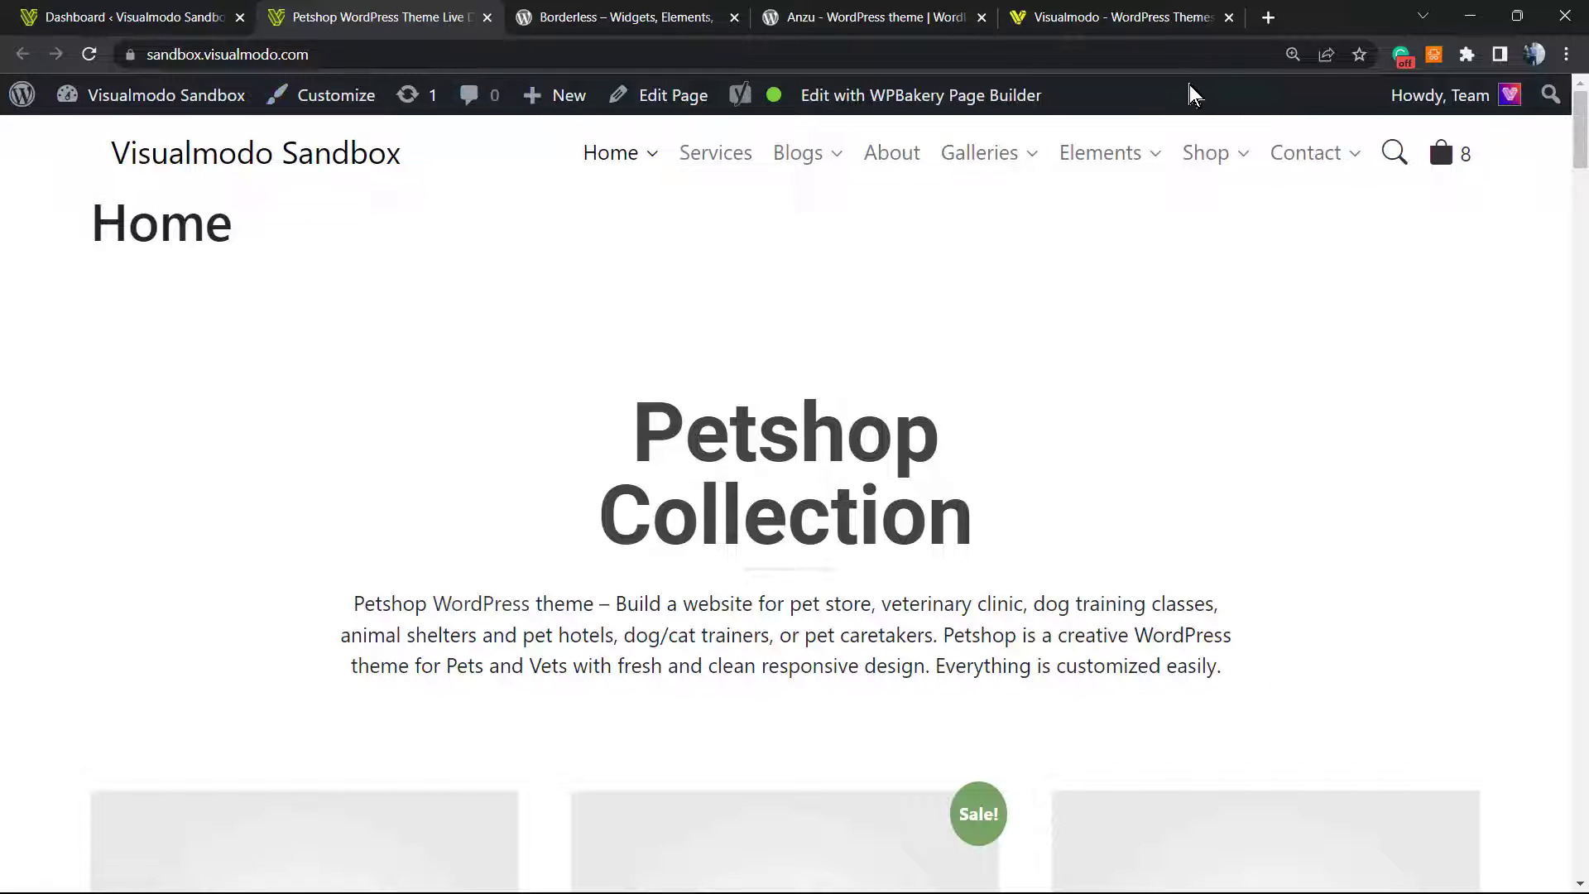
pyautogui.moveTo(1152, 143)
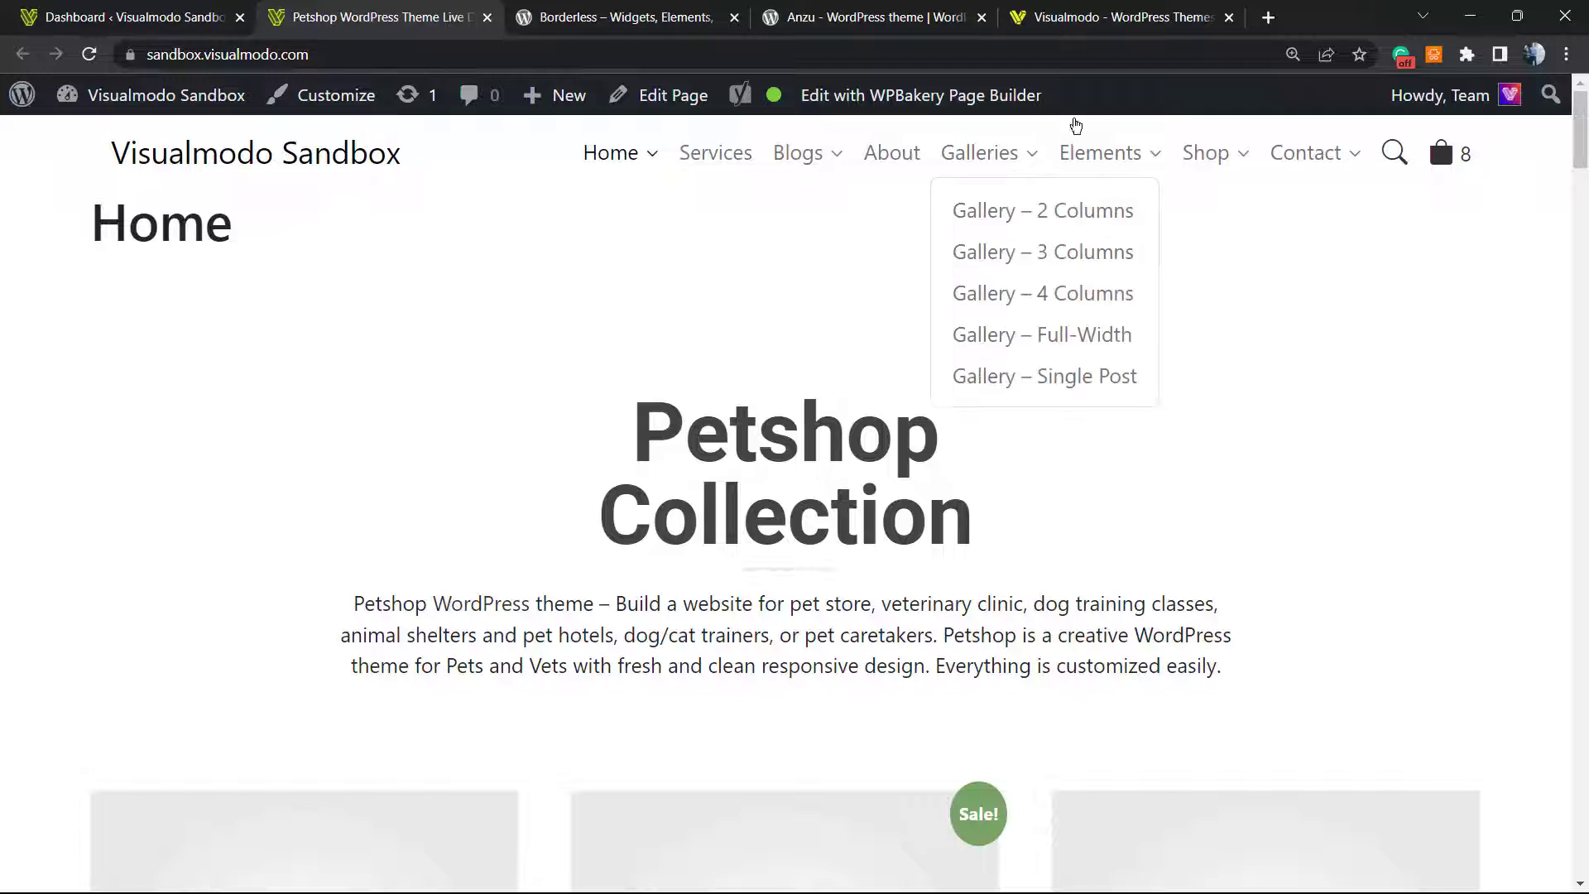
pyautogui.moveTo(1011, 95); pyautogui.dragTo(1326, 127)
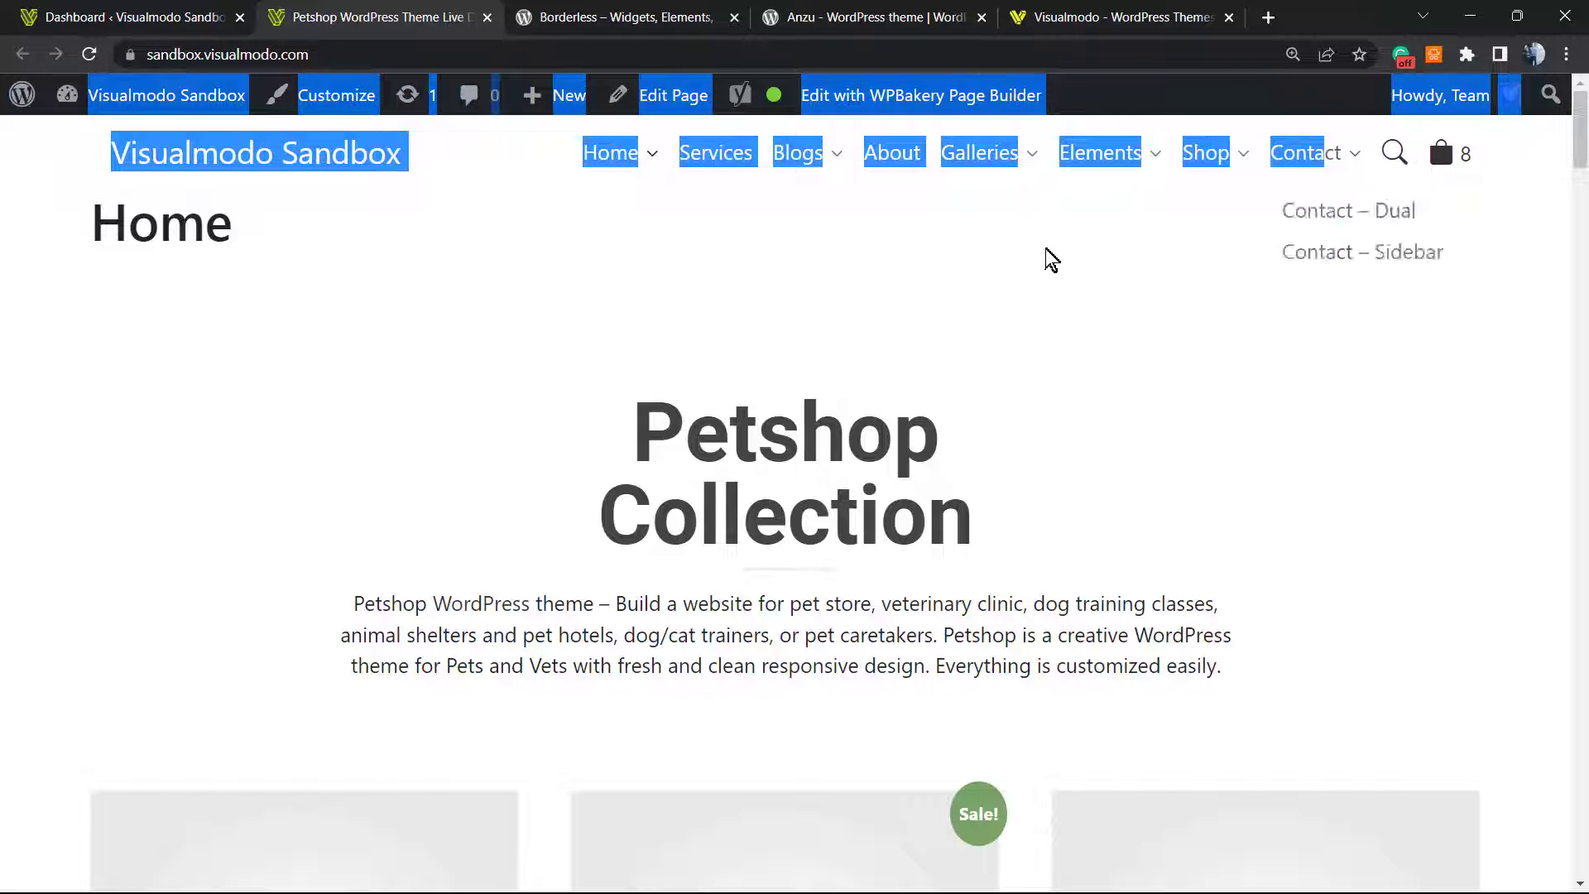
pyautogui.click(1044, 294)
pyautogui.moveTo(963, 159)
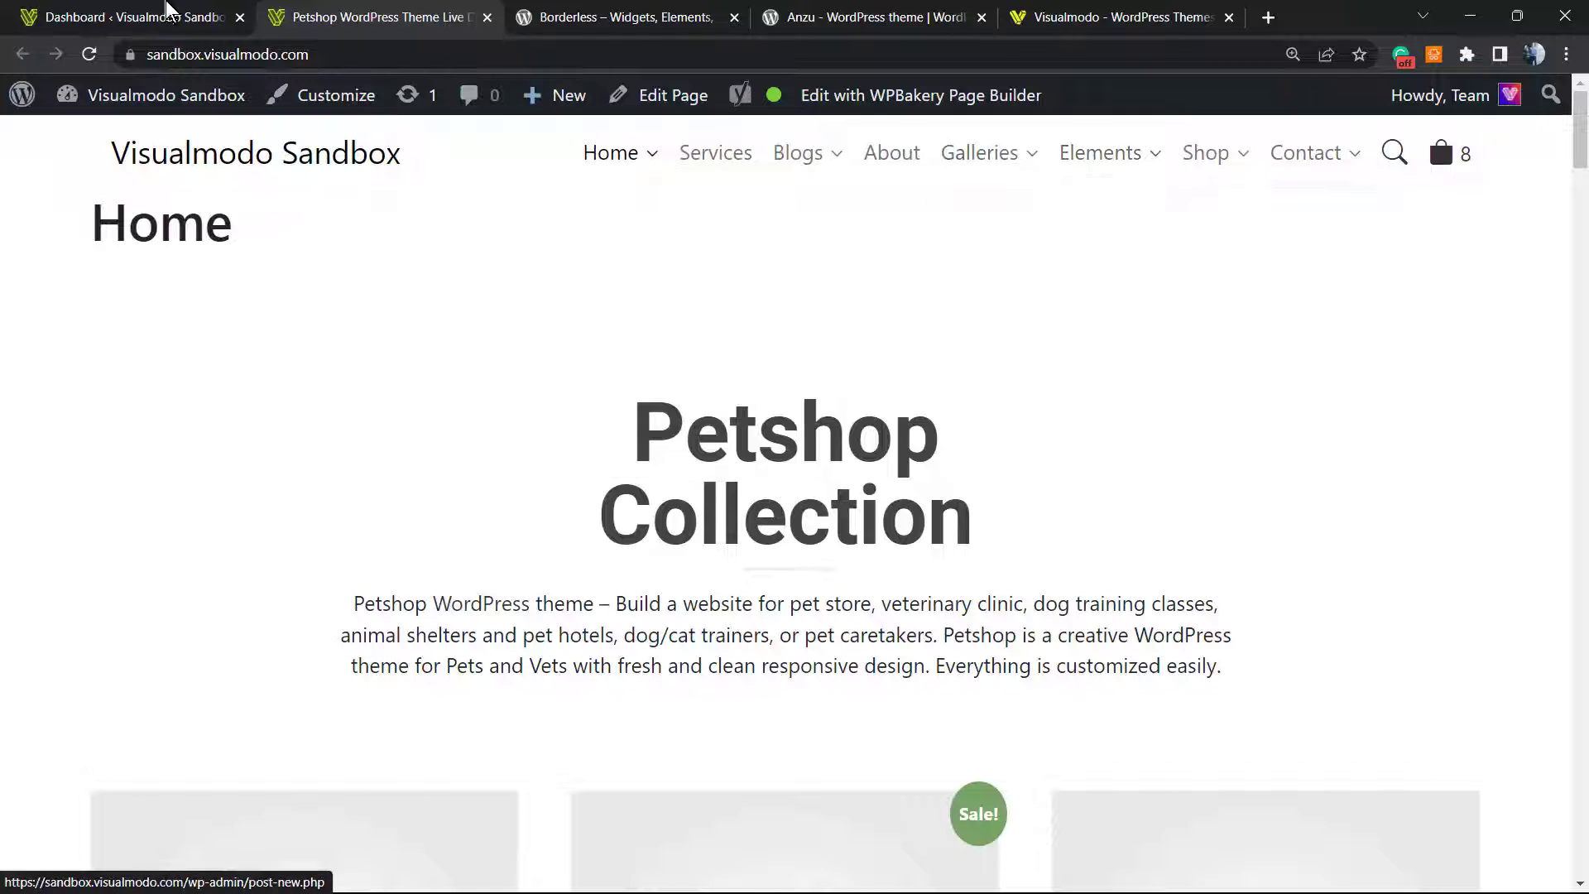
# Glance at the admin dashboard, then return to the Home page and highlight the admin bar and header.
pyautogui.click(157, 17)
pyautogui.click(397, 11)
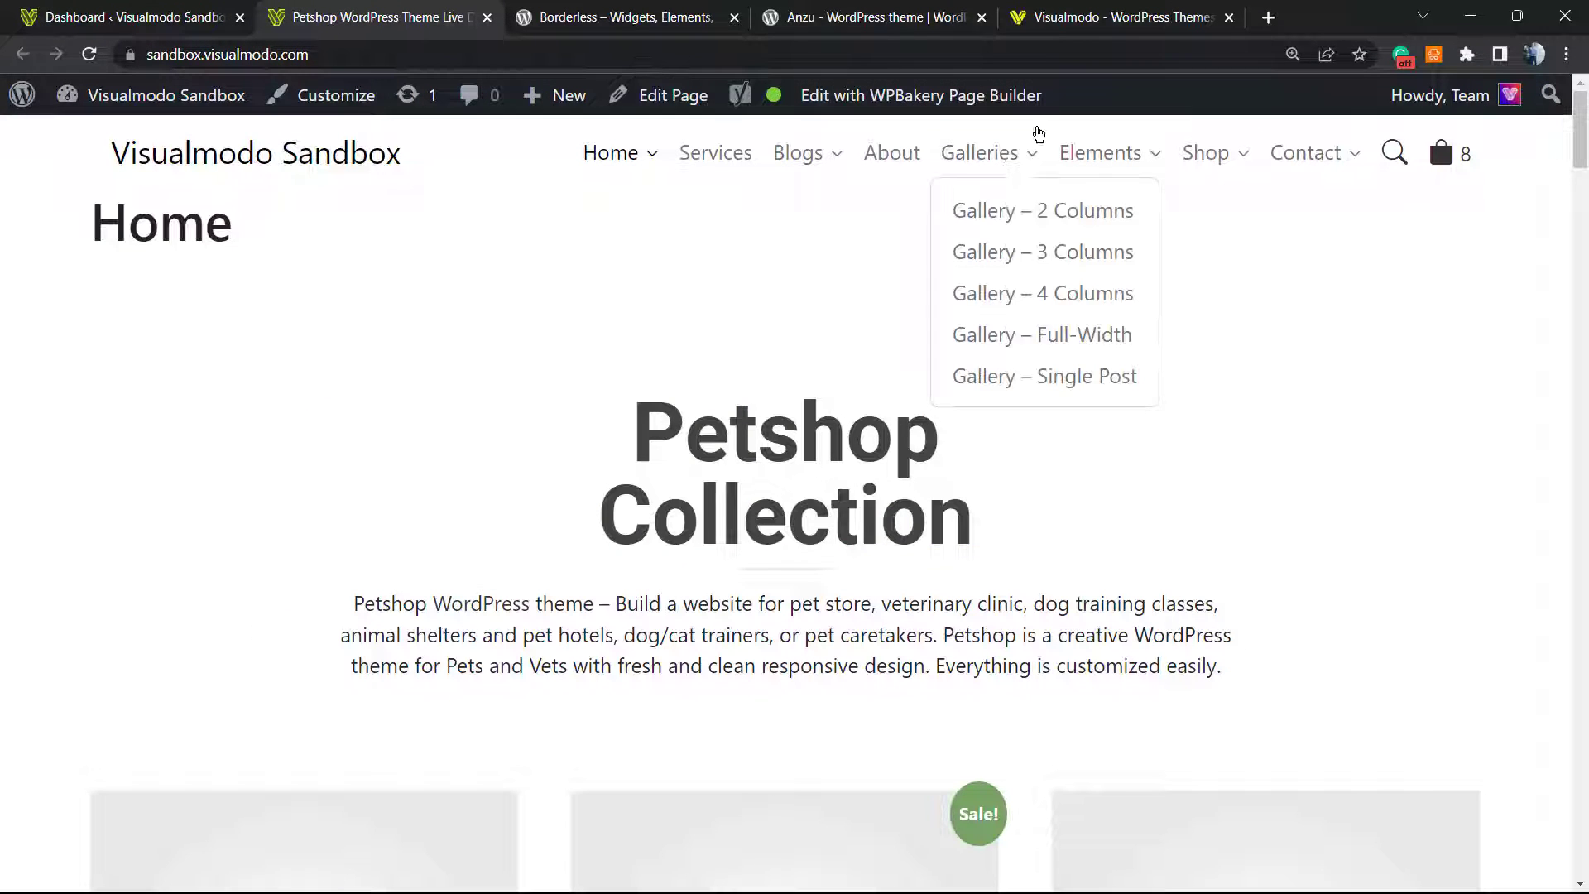
pyautogui.scroll(-15, 817, 580)
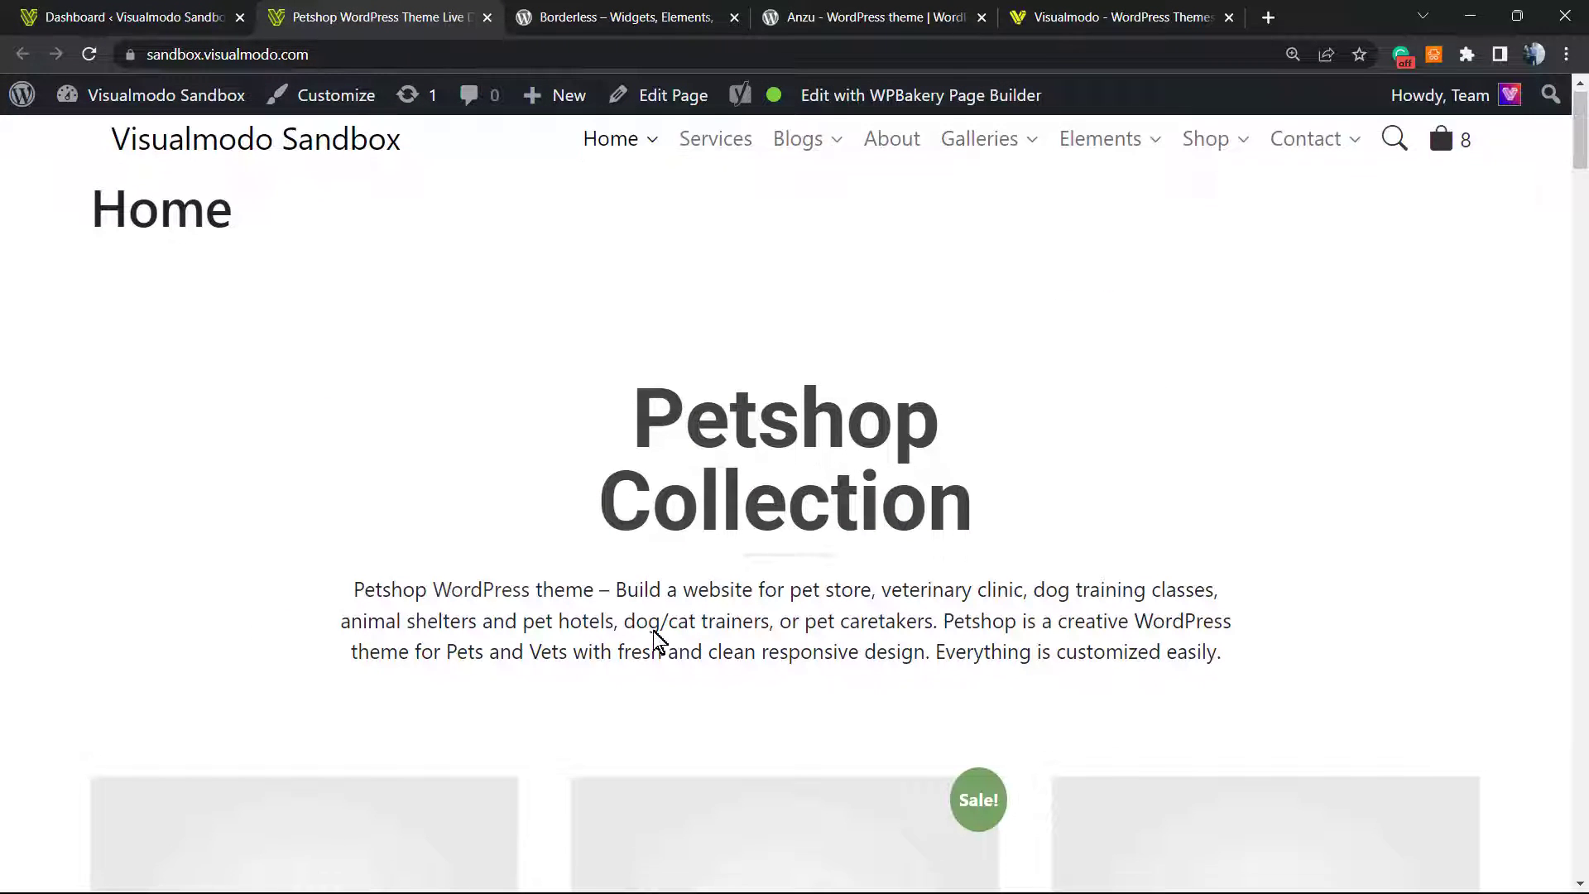
pyautogui.scroll(10, 538, 629)
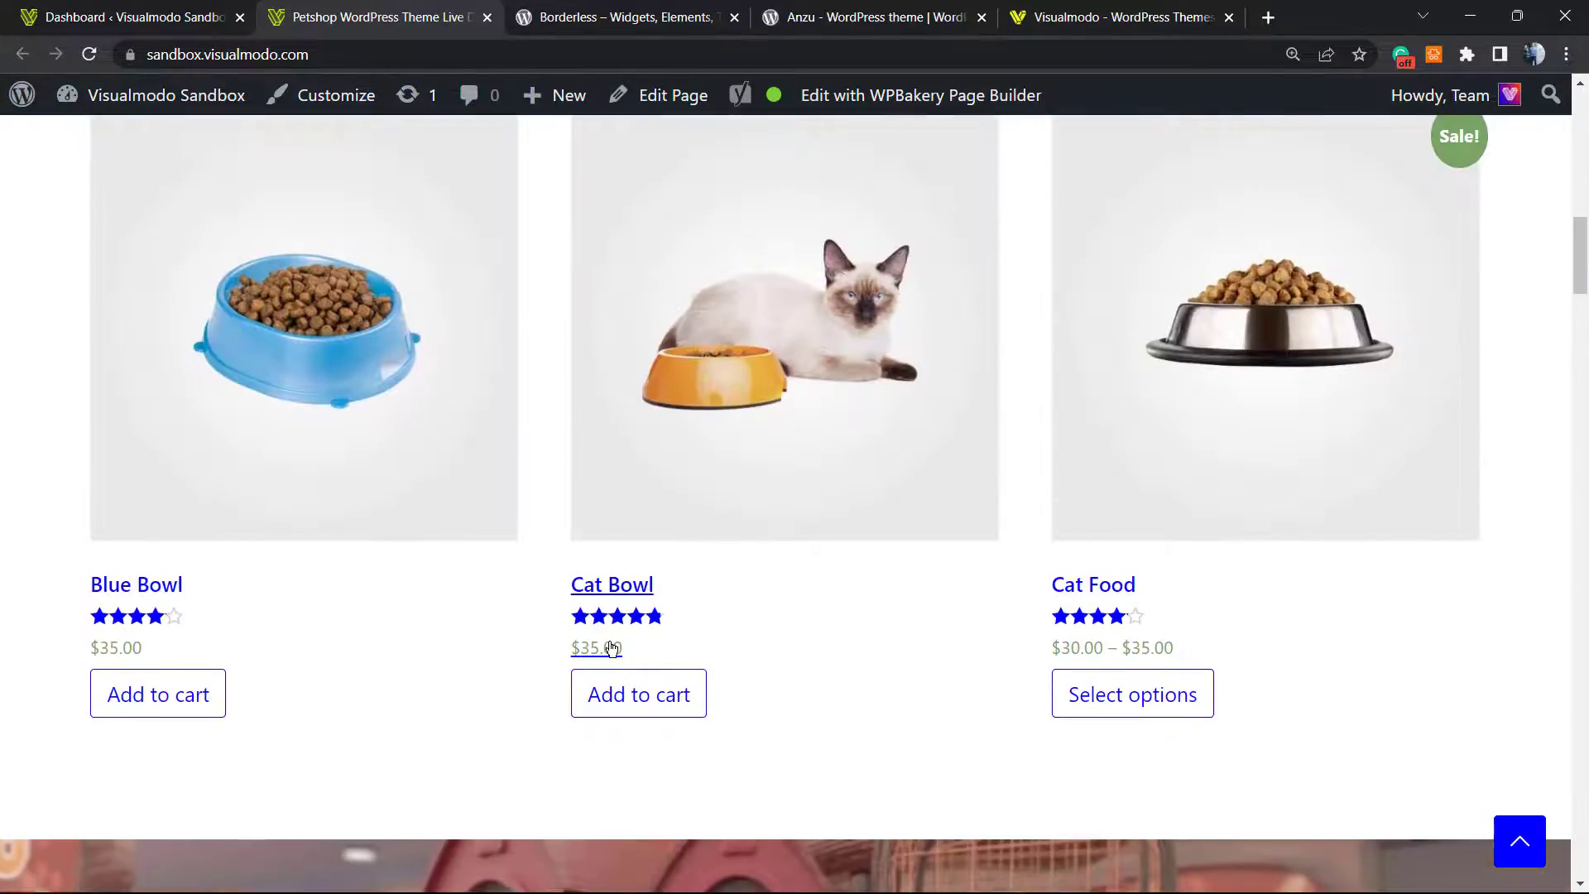
pyautogui.scroll(6, 703, 464)
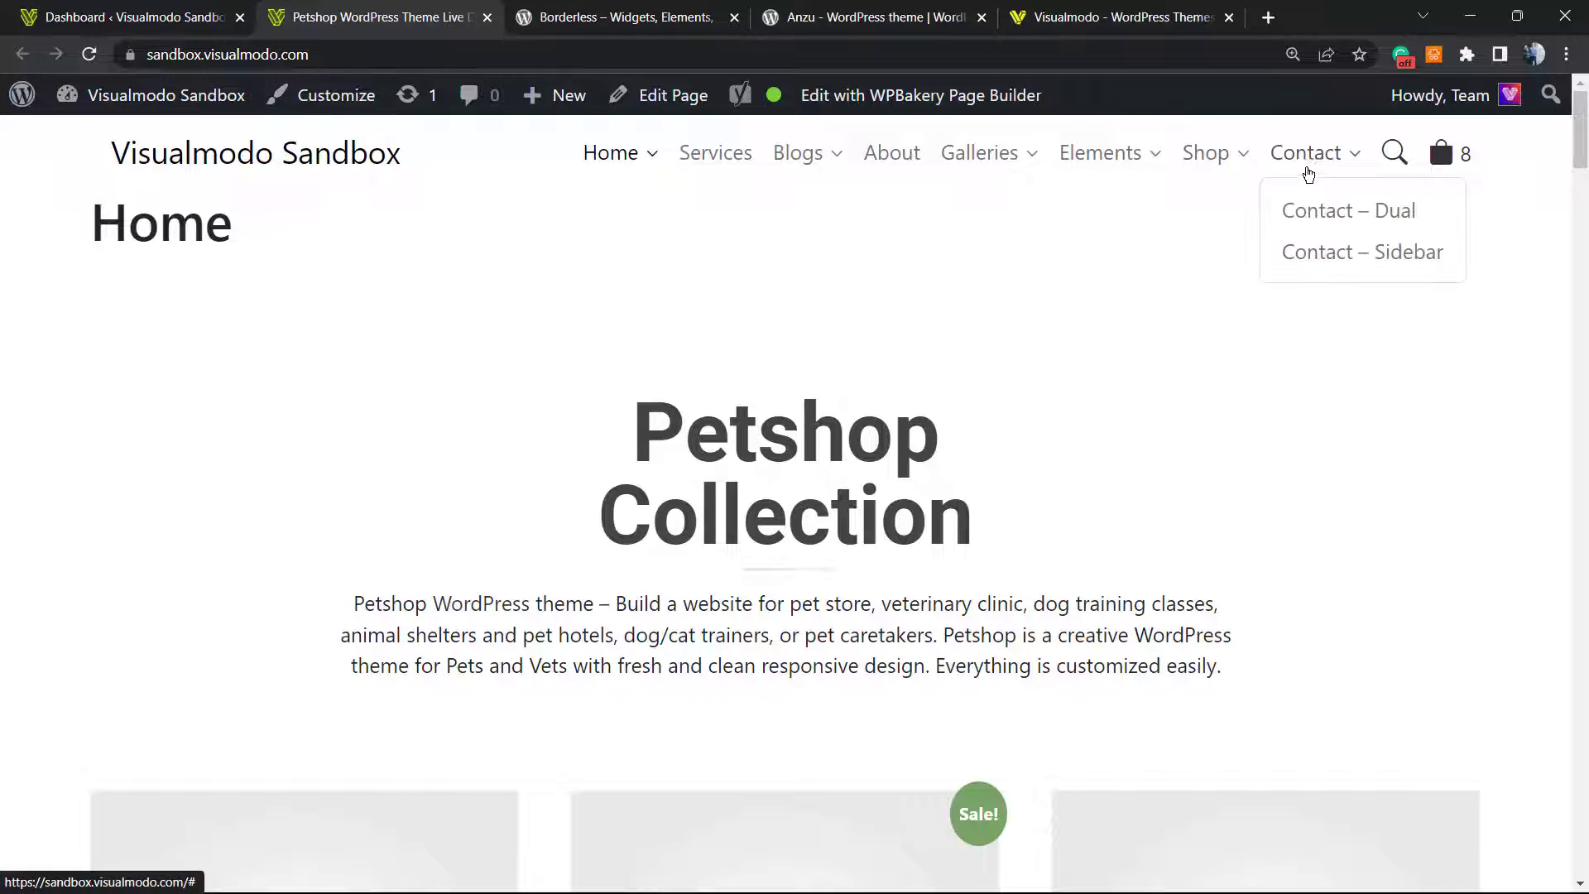
pyautogui.moveTo(1204, 188)
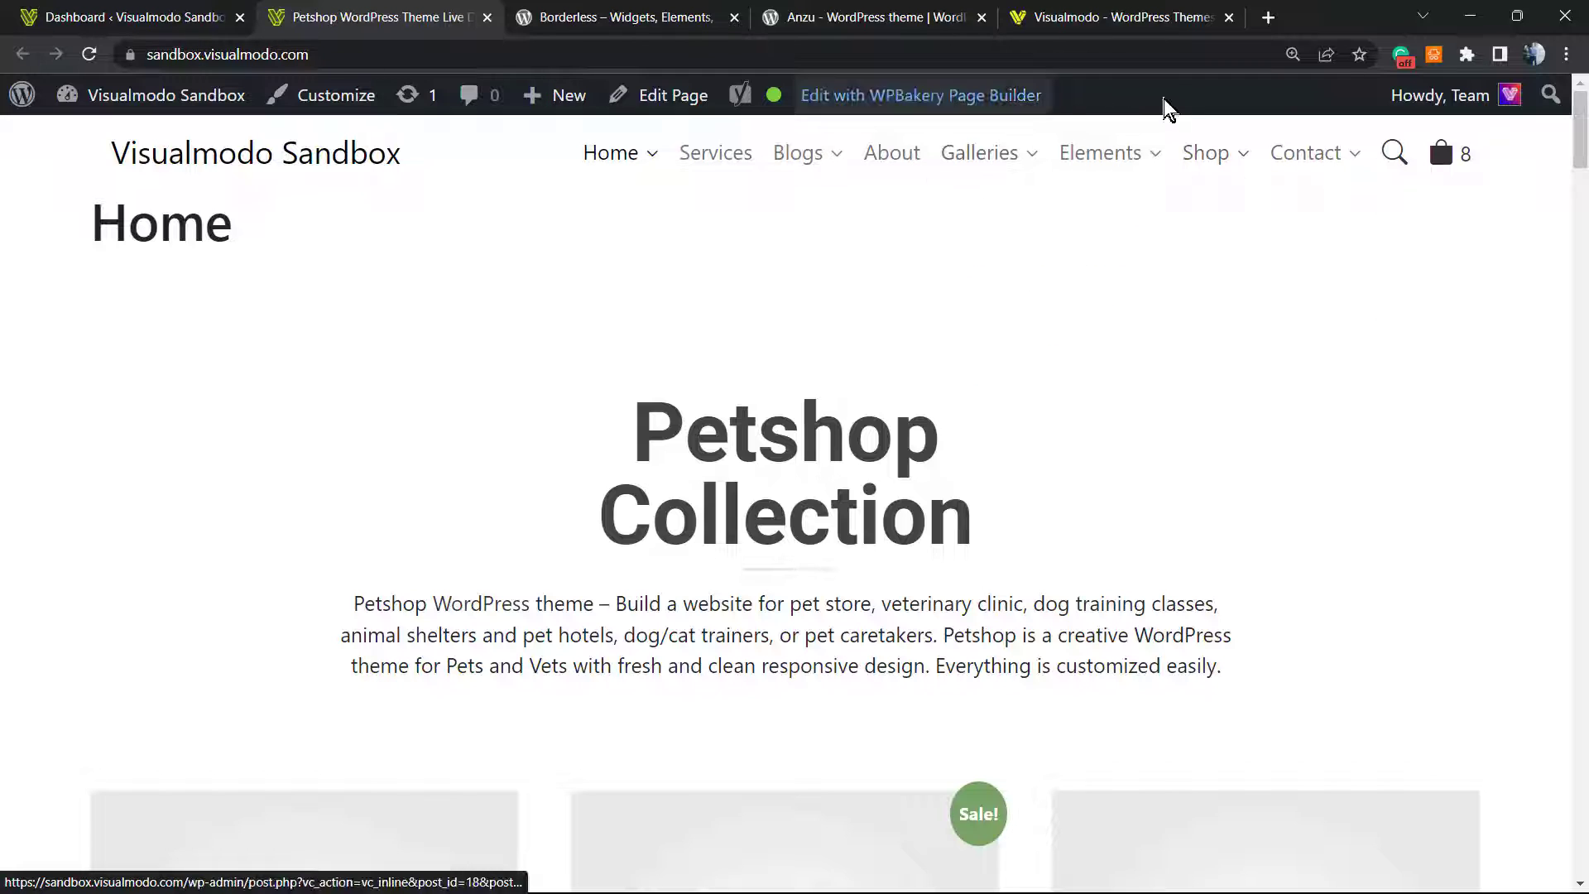
pyautogui.moveTo(1051, 95); pyautogui.dragTo(553, 73)
pyautogui.click(1099, 91)
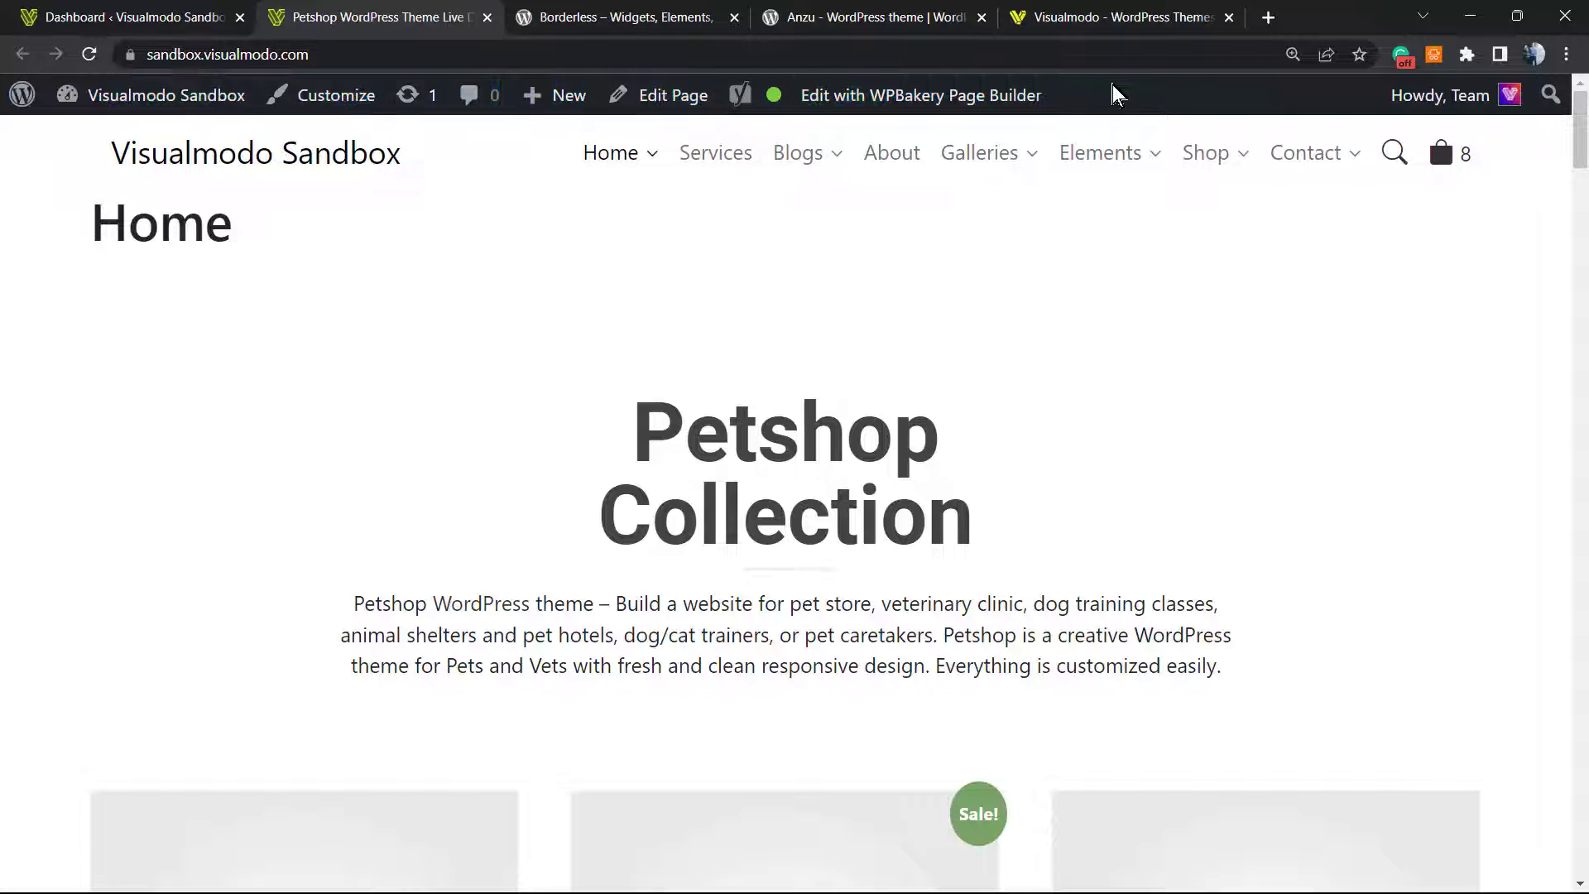
pyautogui.moveTo(1127, 110); pyautogui.dragTo(604, 461)
pyautogui.click(528, 504)
# Return to the Visualmodo Sandbox dashboard and scroll down to the Plugins menu in the sidebar.
pyautogui.click(199, 17)
pyautogui.scroll(-2, 145, 588)
pyautogui.moveTo(137, 596)
pyautogui.scroll(-2, 137, 596)
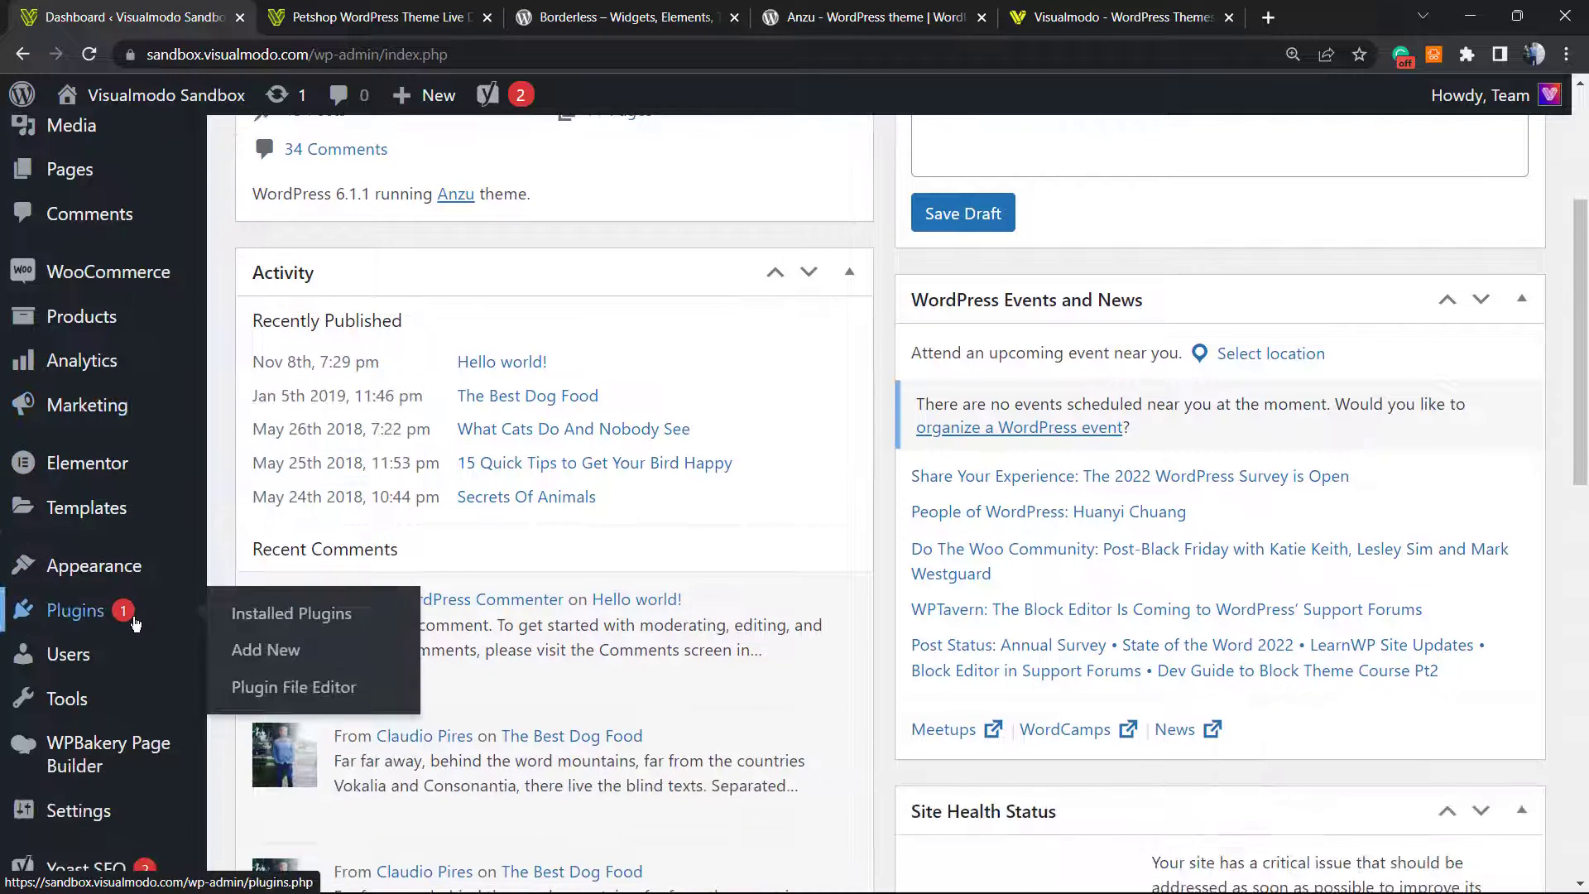
pyautogui.moveTo(124, 555)
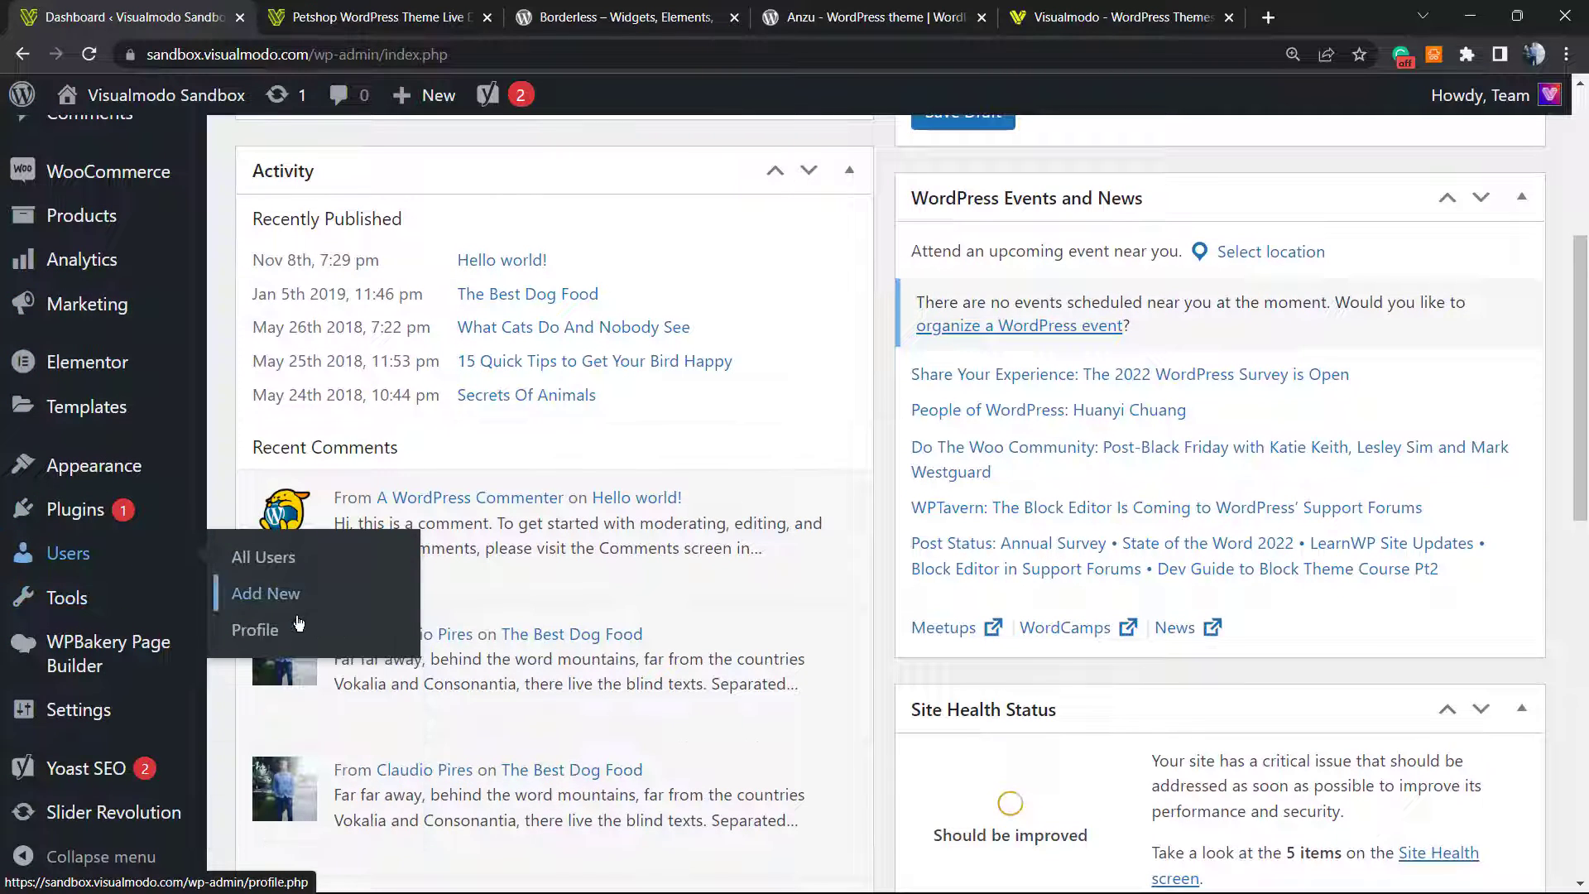
pyautogui.scroll(4, 379, 458)
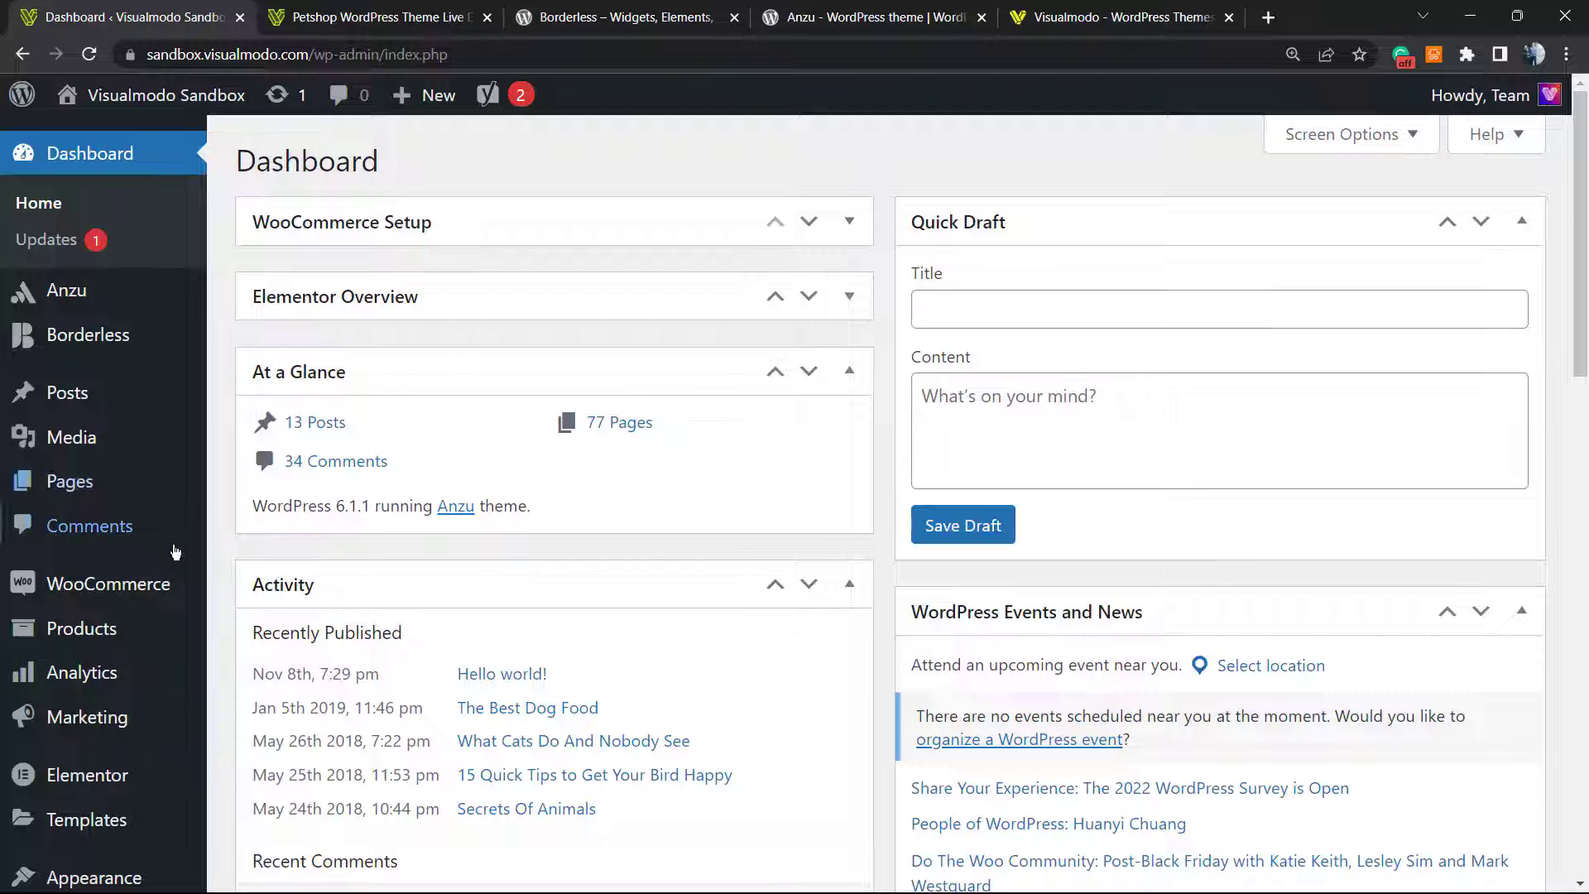
pyautogui.scroll(-2, 220, 547)
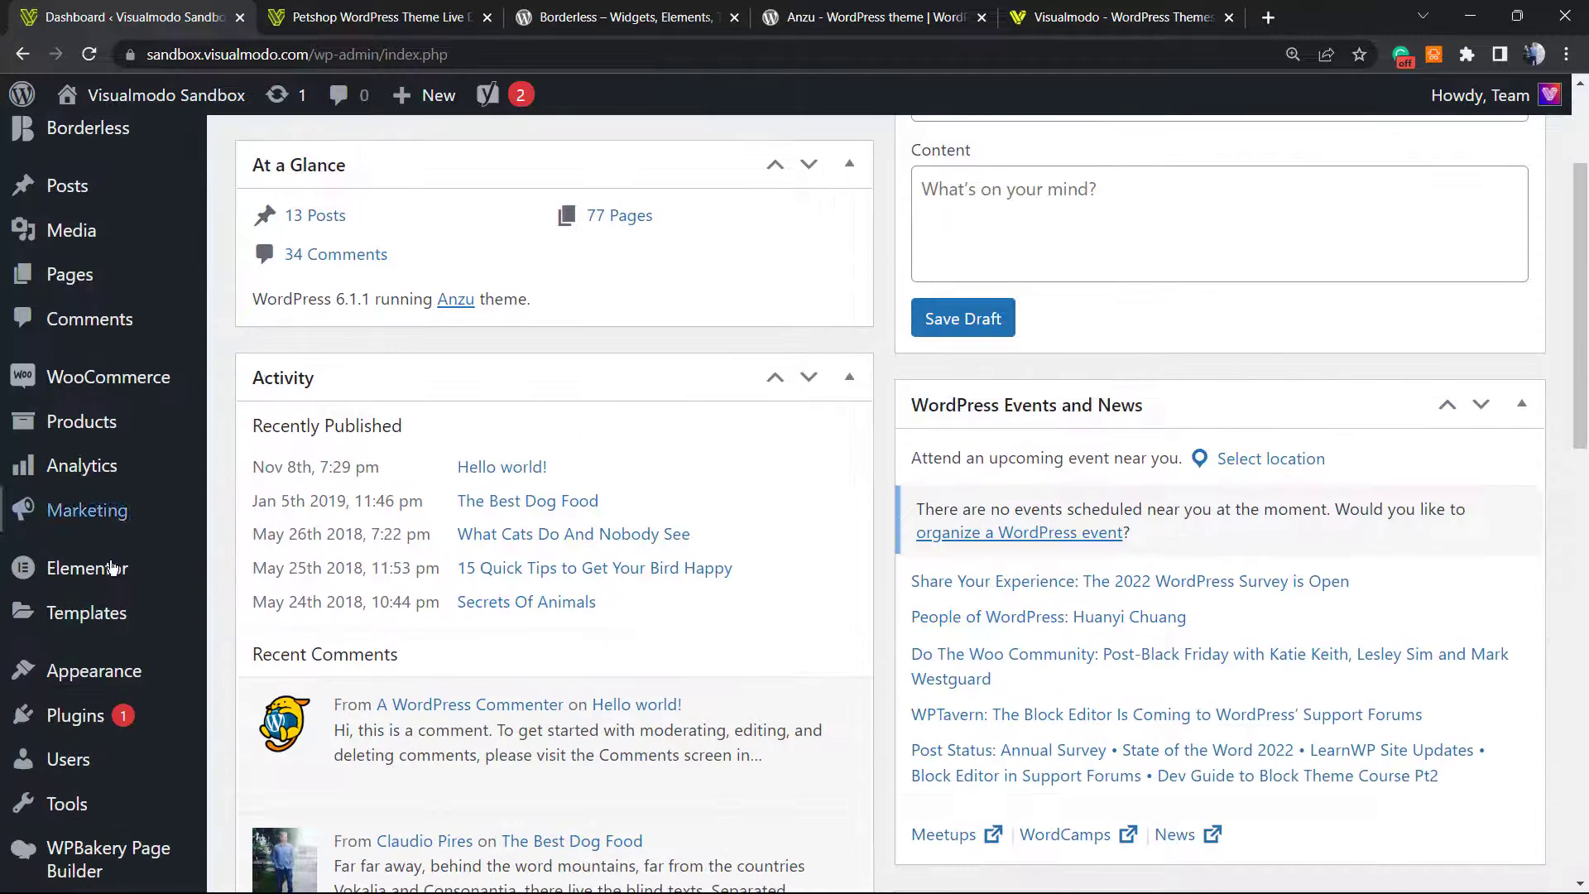
pyautogui.scroll(-1, 102, 577)
pyautogui.moveTo(70, 612)
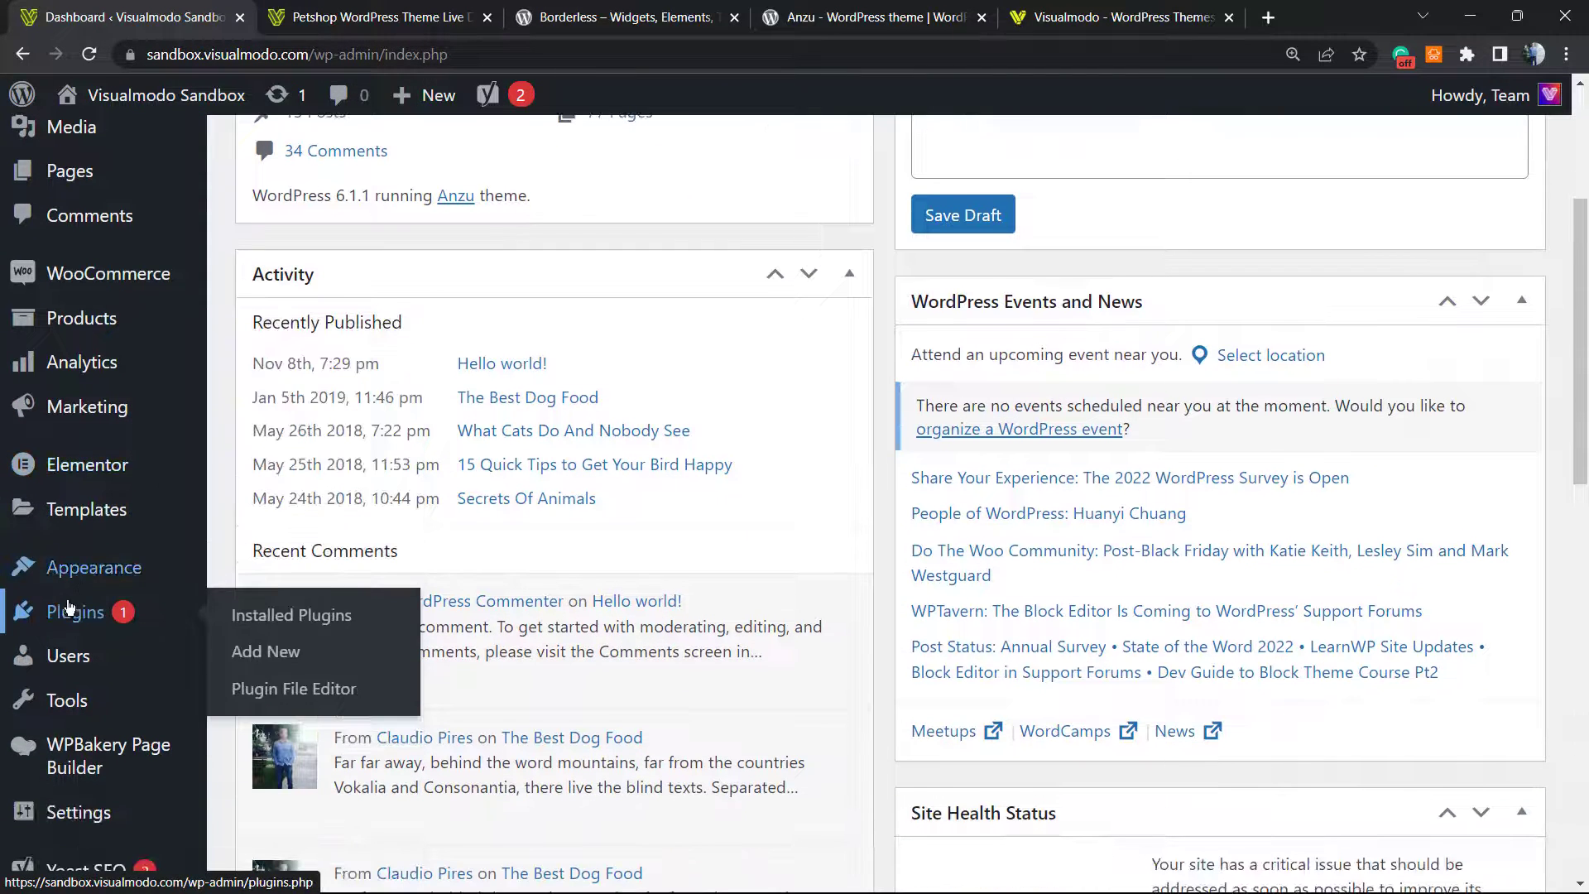
# Search Add Plugins for Hide Admin Bar Based on User Roles and install it.
pyautogui.click(310, 661)
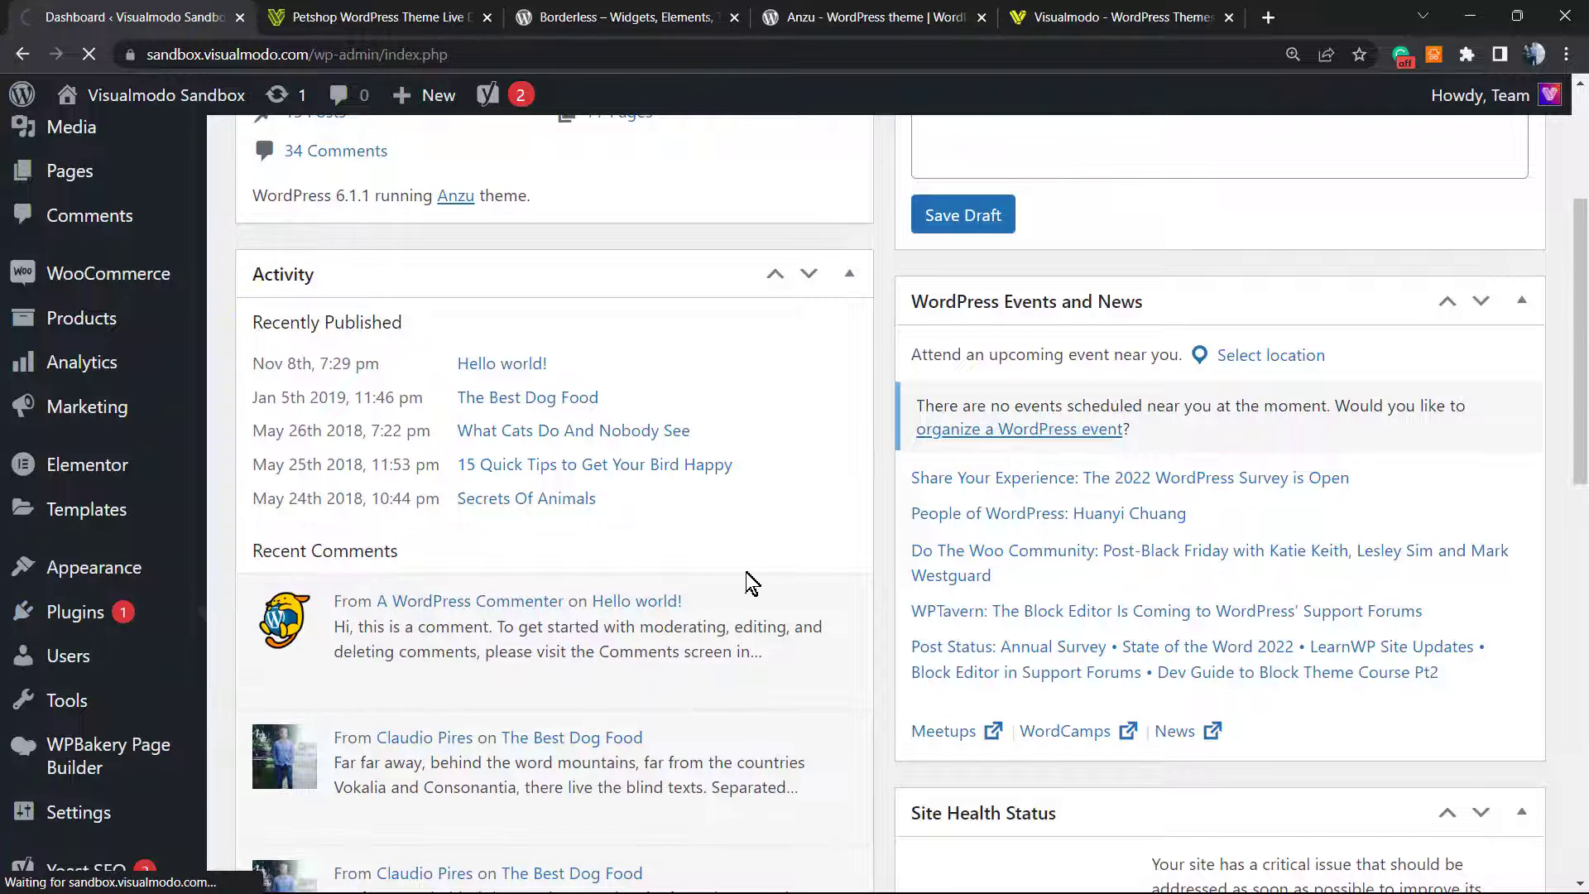
pyautogui.scroll(1, 748, 578)
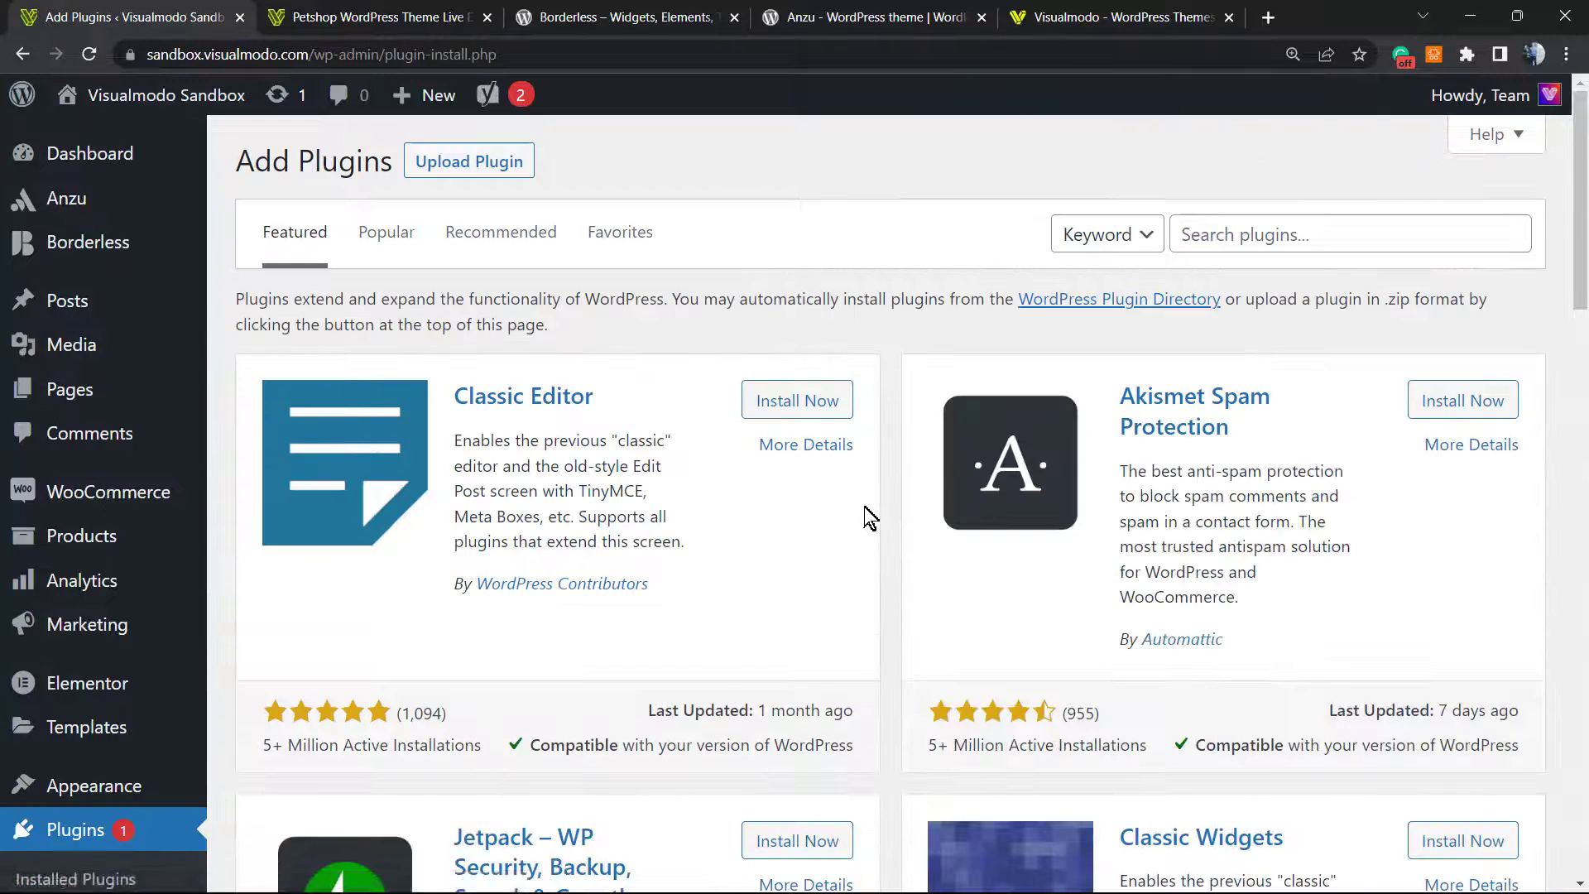
pyautogui.click(1257, 233)
pyautogui.write('Hide Admin Bar Based on User Roles')
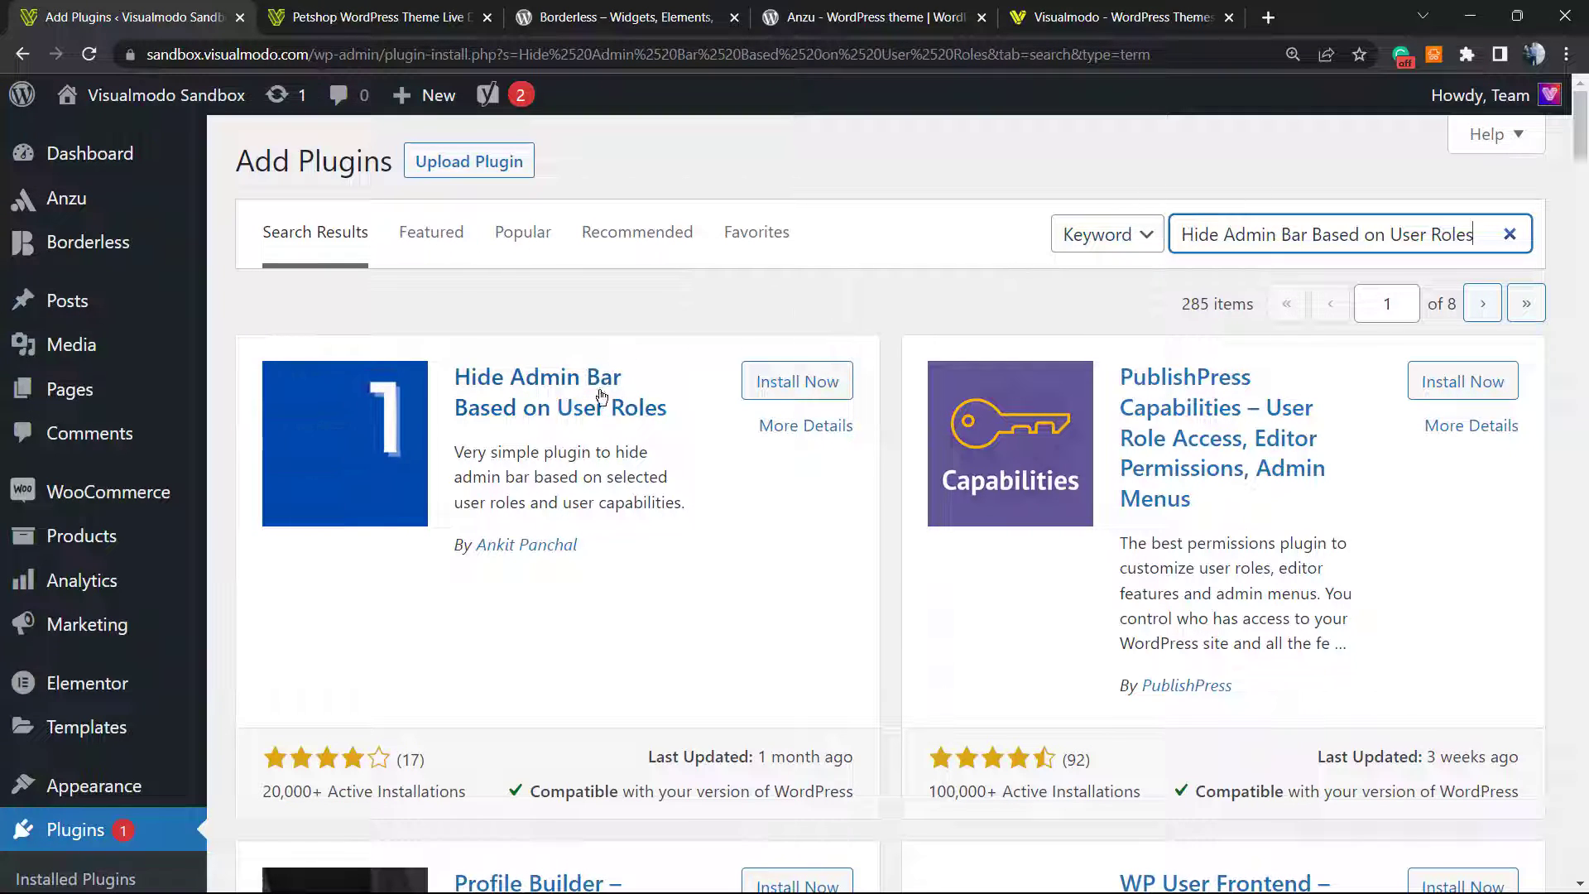
pyautogui.moveTo(455, 376); pyautogui.dragTo(561, 340)
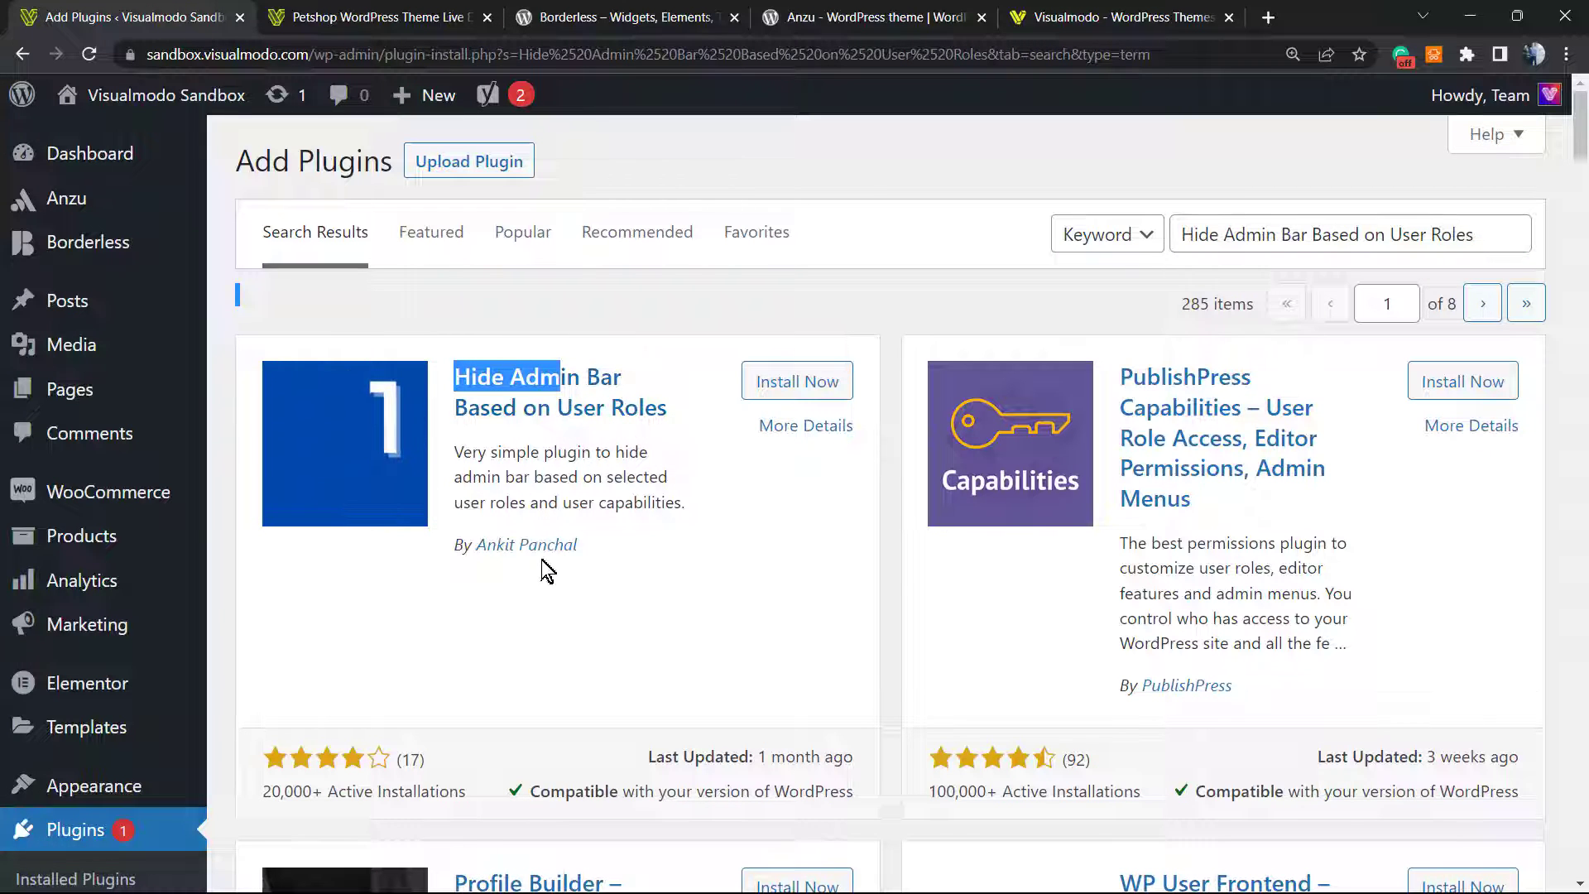
pyautogui.click(784, 384)
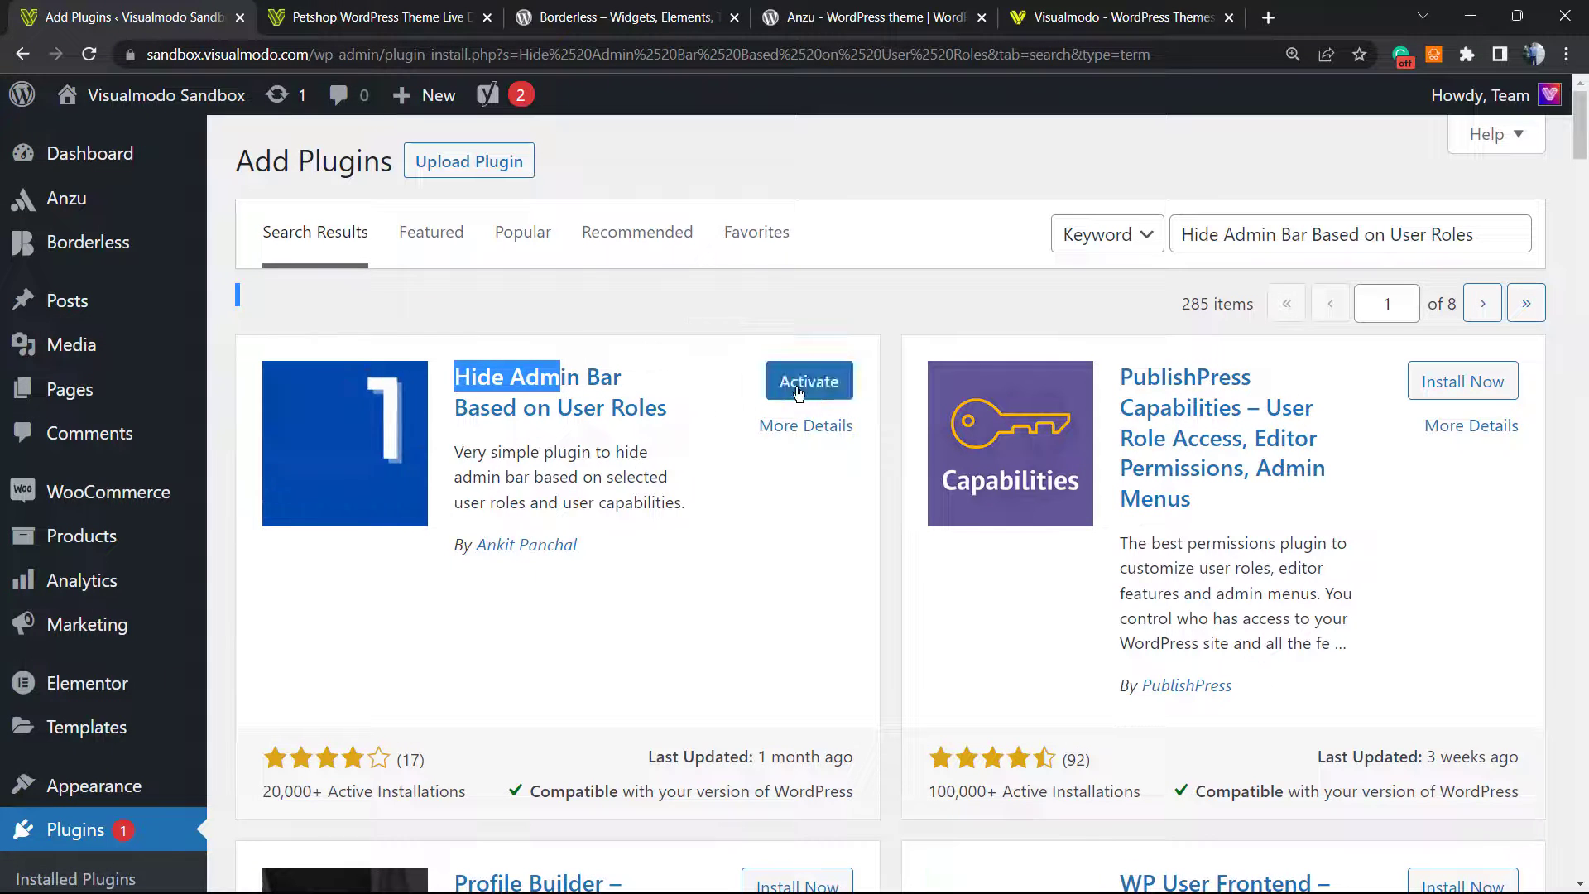
# Activate Hide Admin Bar From Front End and locate it in the Installed Plugins list.
pyautogui.click(811, 385)
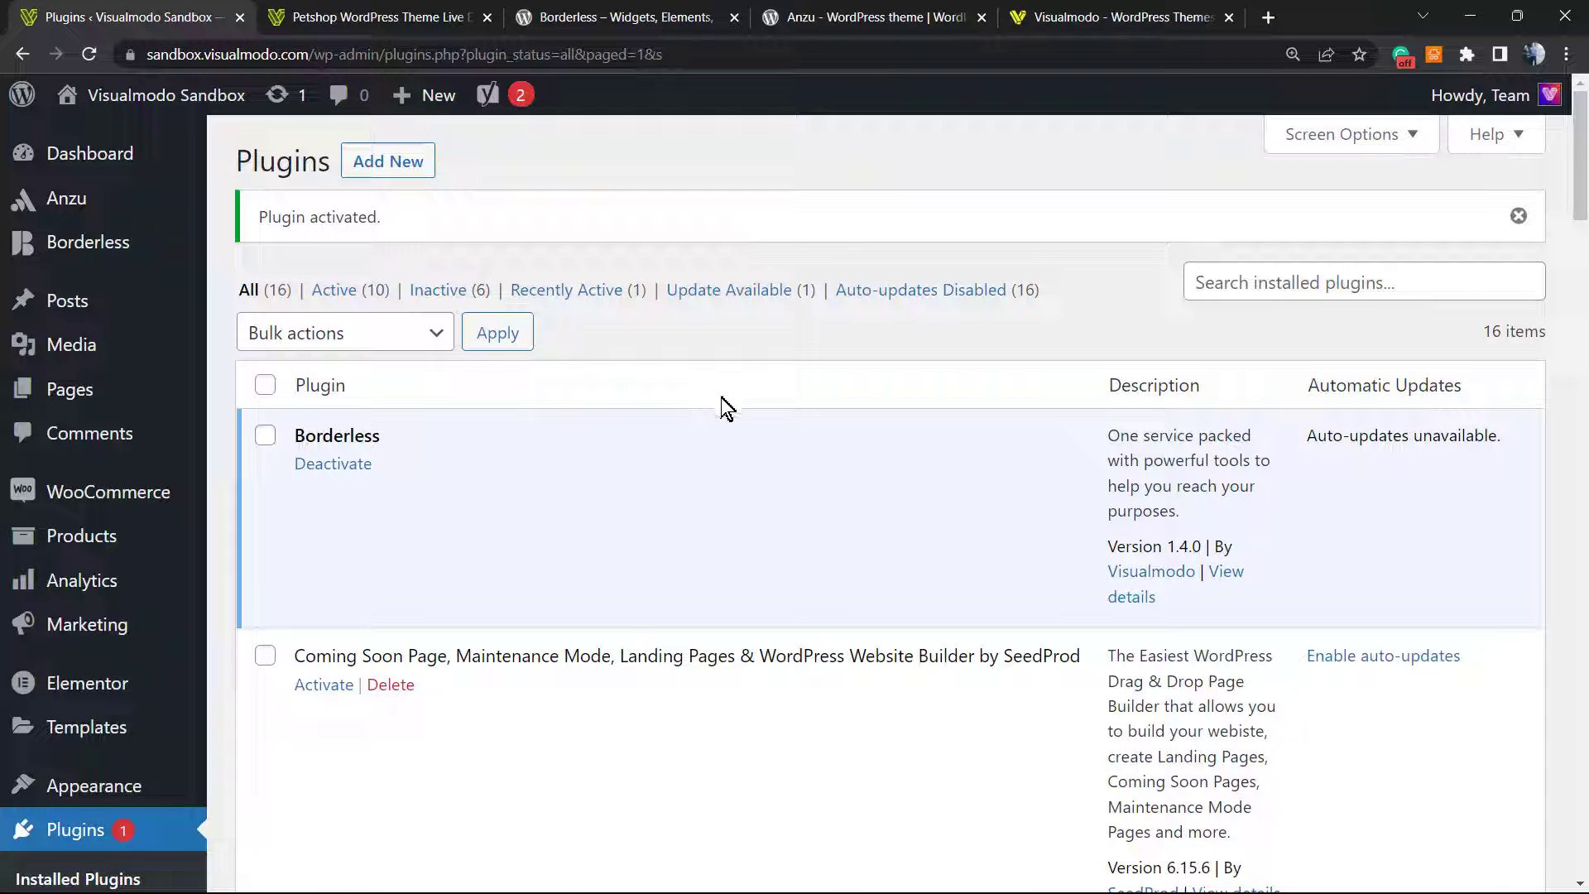
pyautogui.scroll(-10, 724, 393)
pyautogui.scroll(-12, 728, 411)
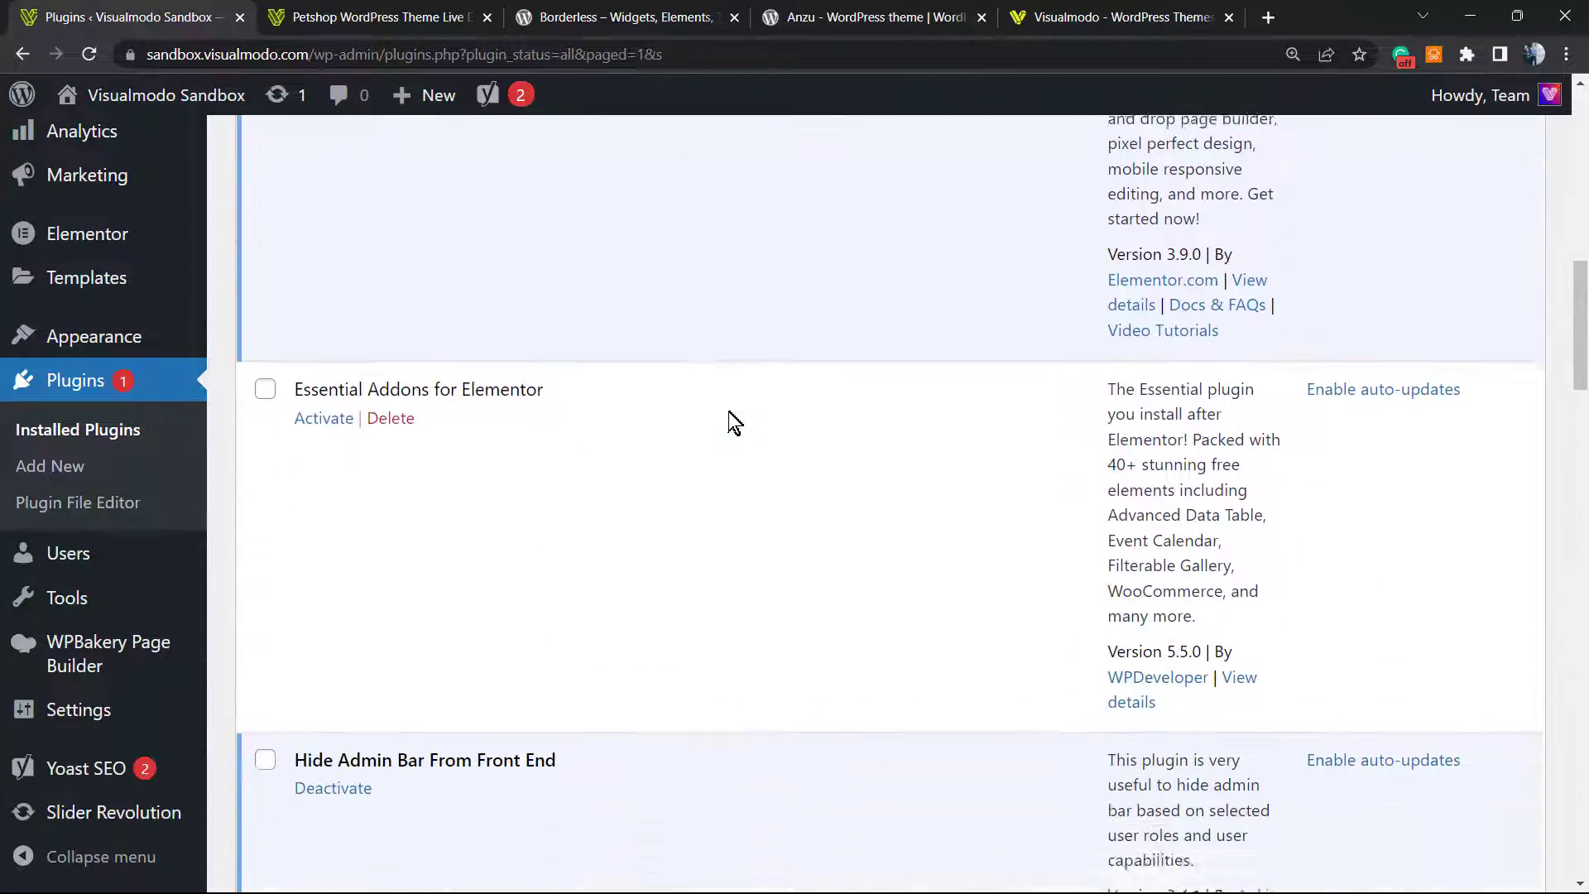
pyautogui.scroll(4, 713, 421)
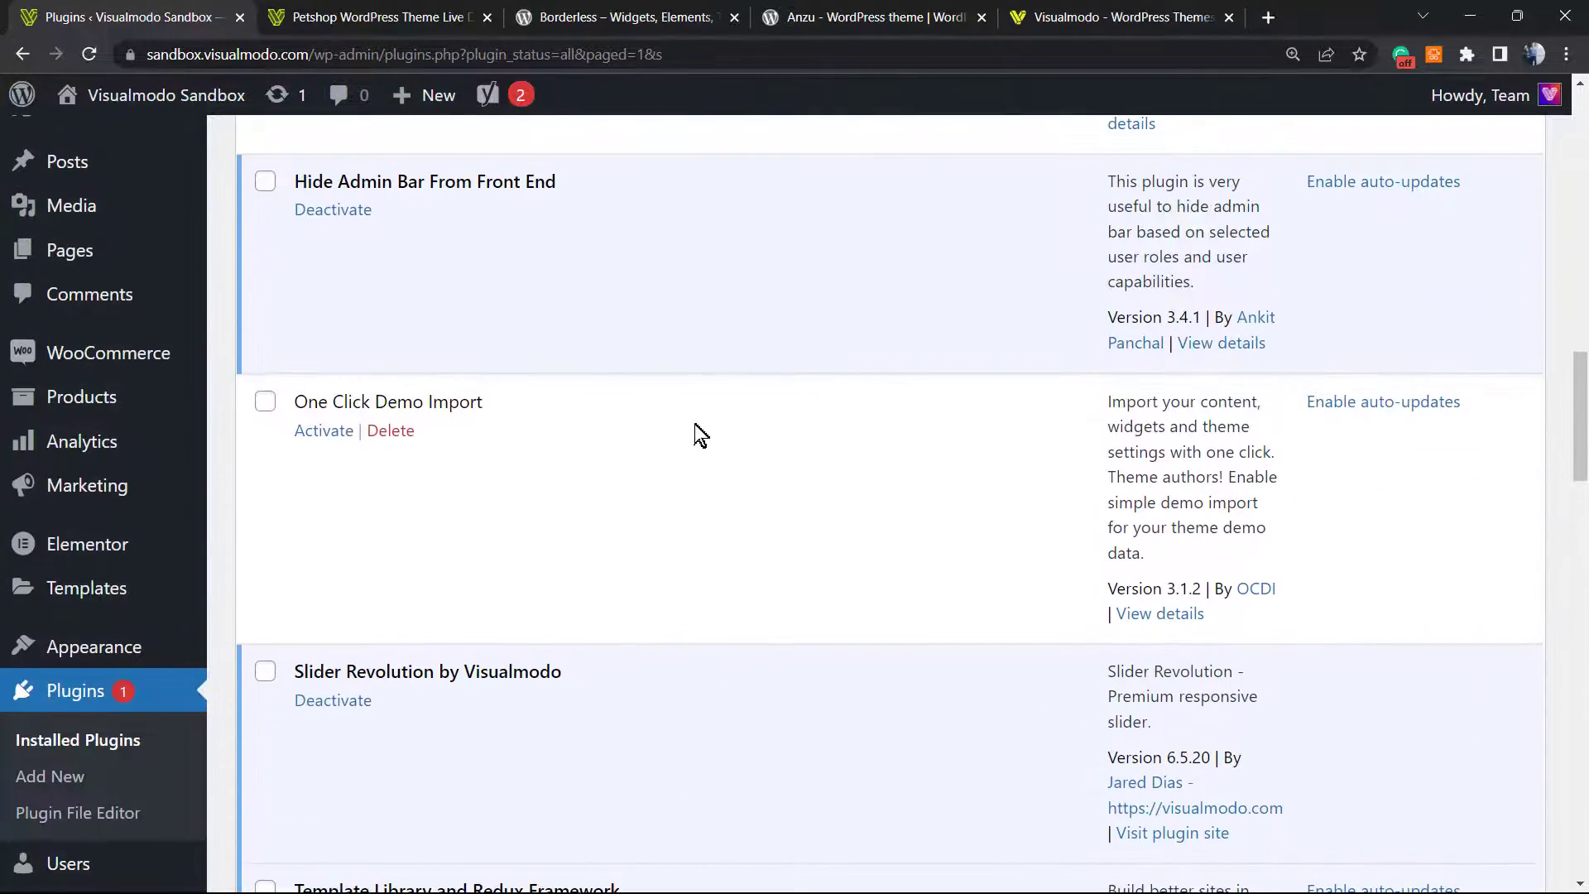
pyautogui.scroll(3, 472, 412)
pyautogui.tripleClick(448, 394)
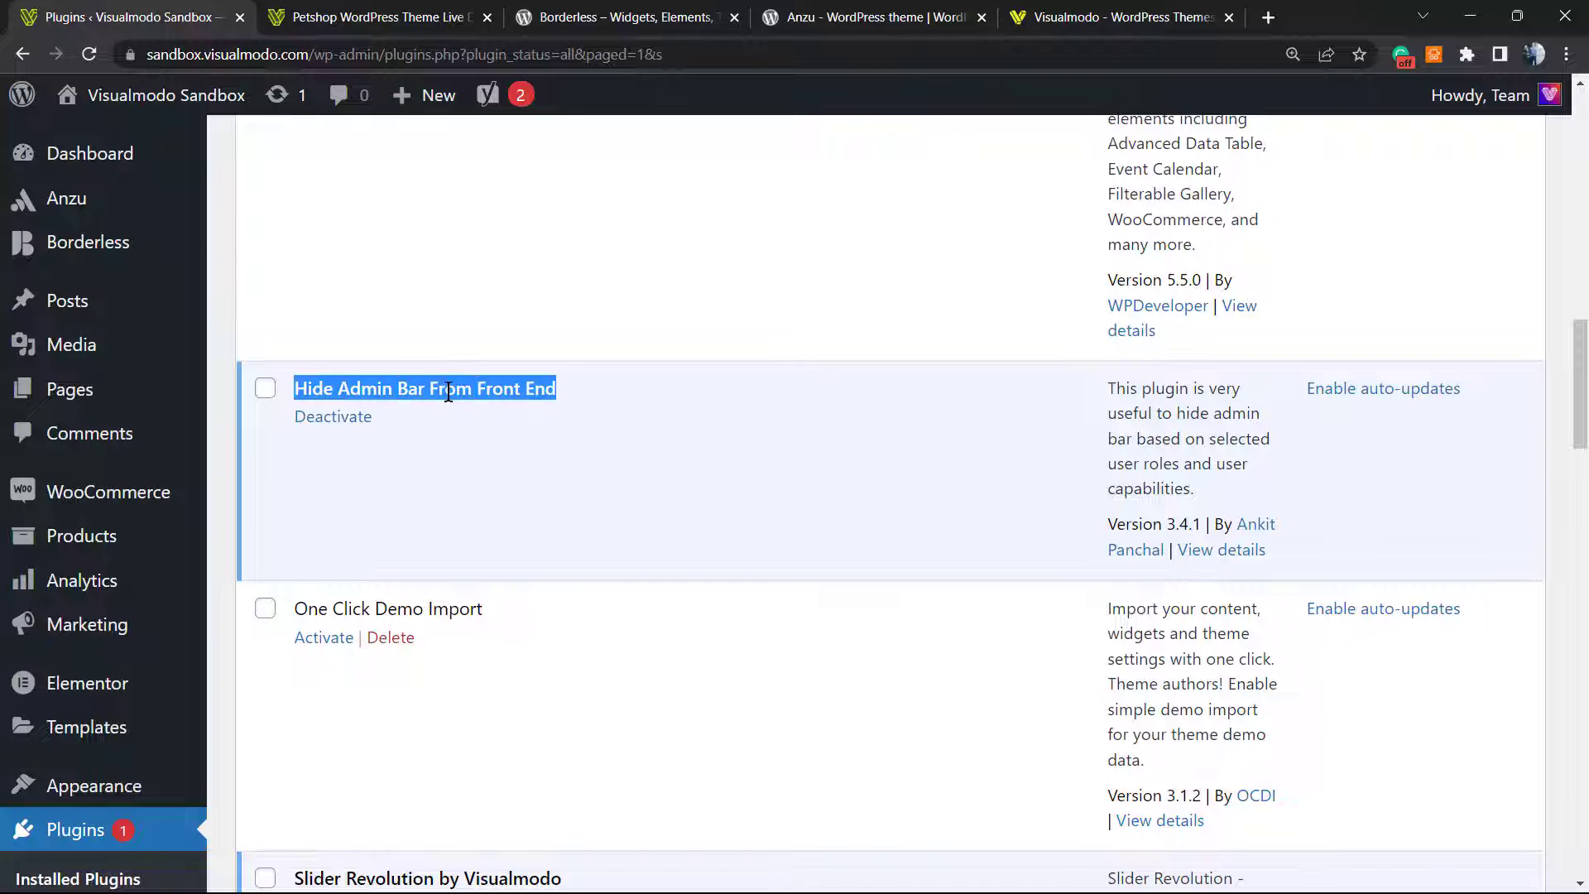
pyautogui.scroll(-3, 124, 496)
pyautogui.moveTo(94, 475)
pyautogui.scroll(-3, 210, 538)
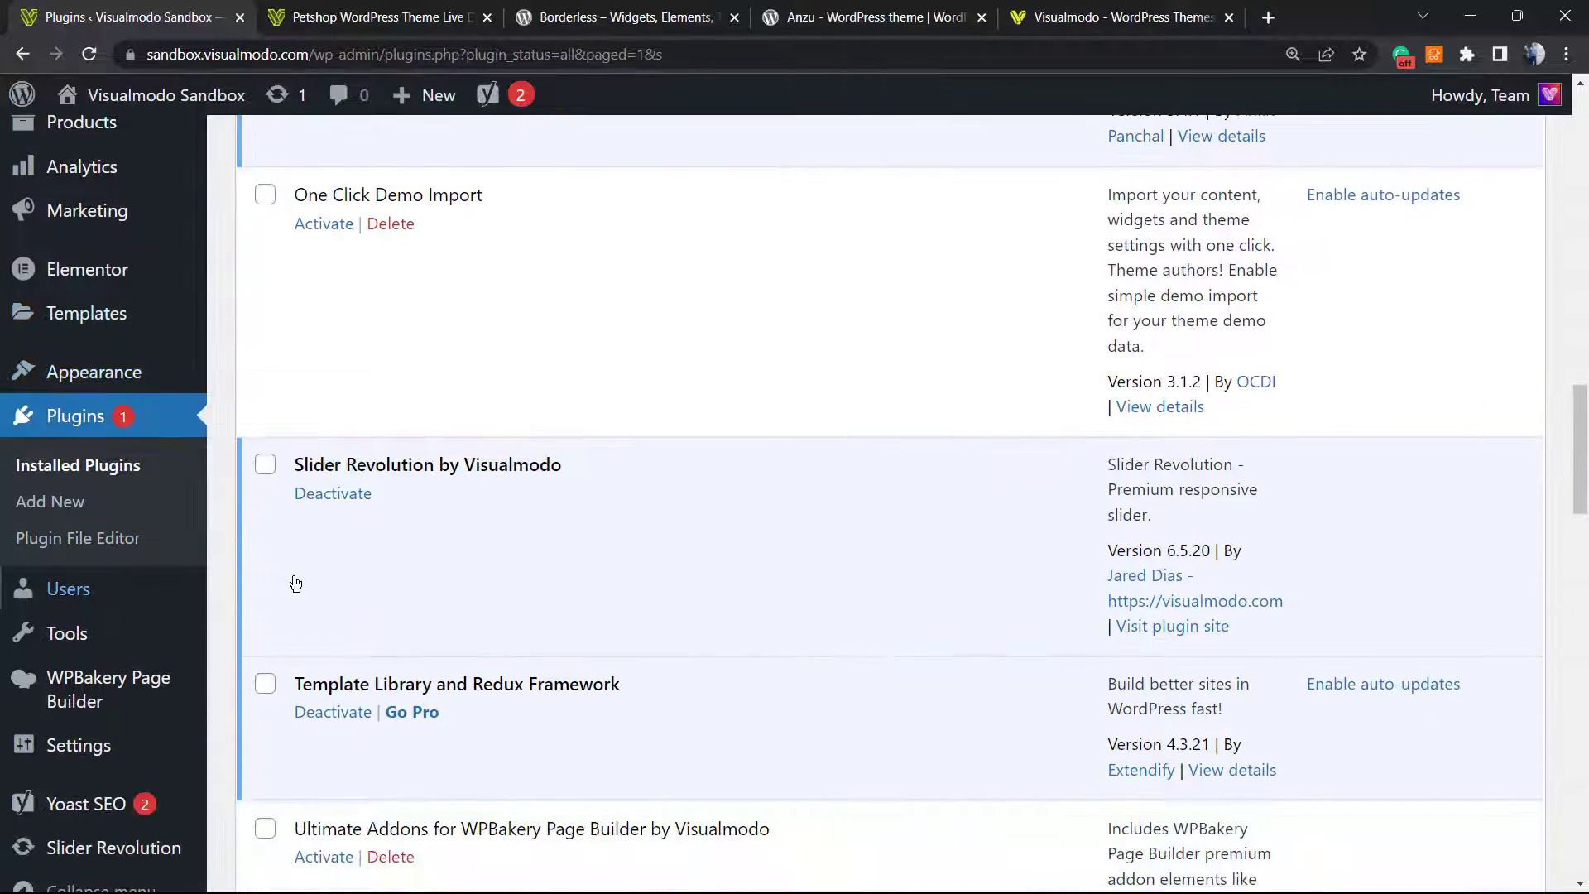
pyautogui.moveTo(139, 726)
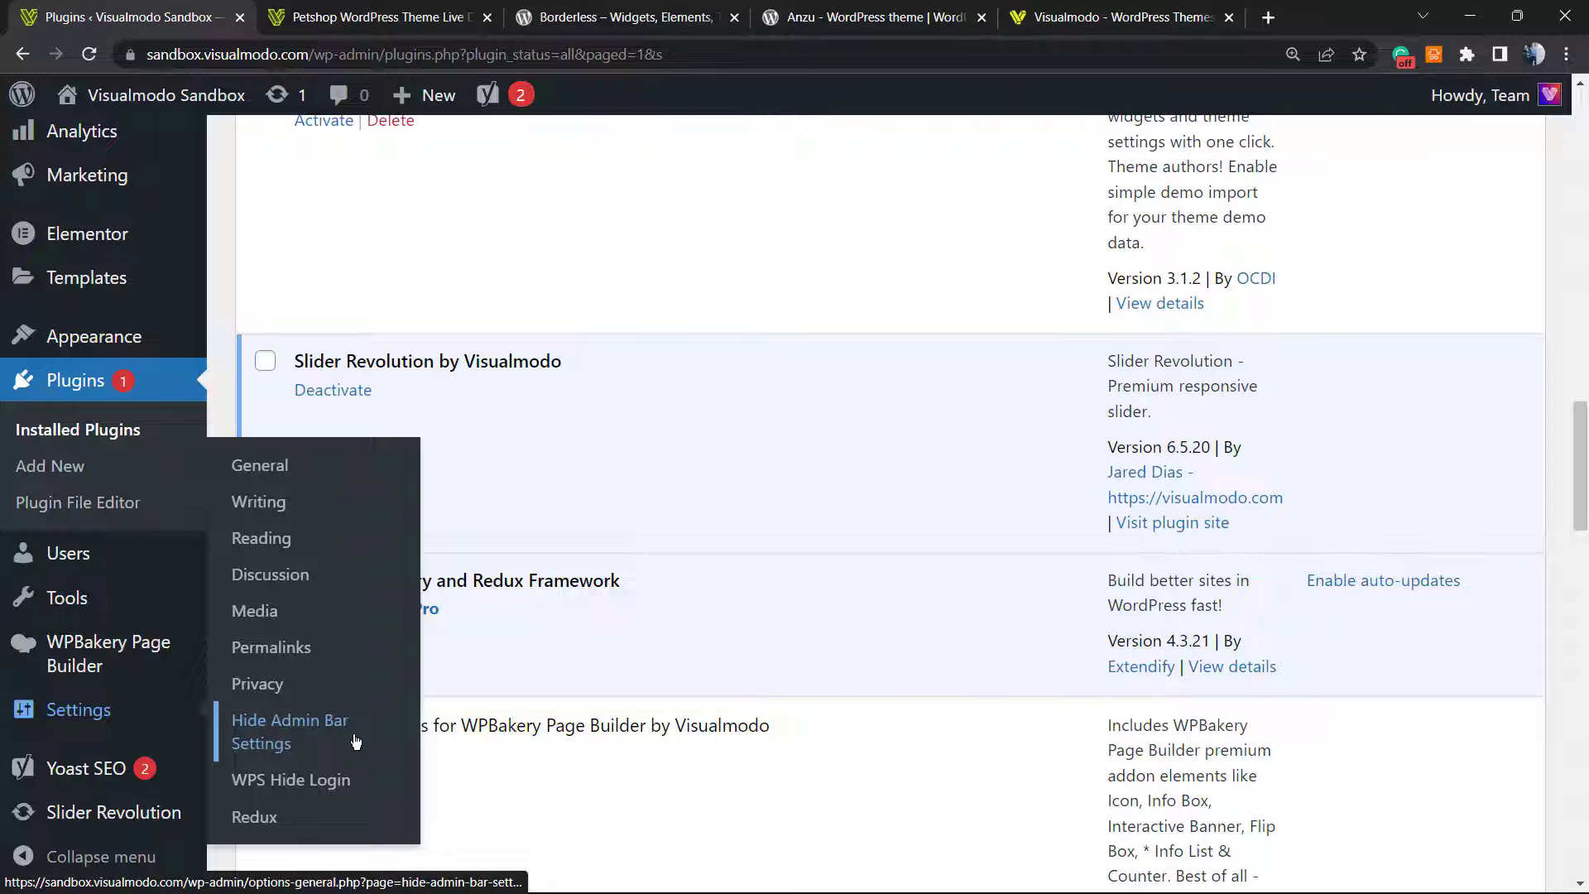
# Open Hide Admin Bar Settings and toggle hiding for all users on, then back off.
pyautogui.click(292, 743)
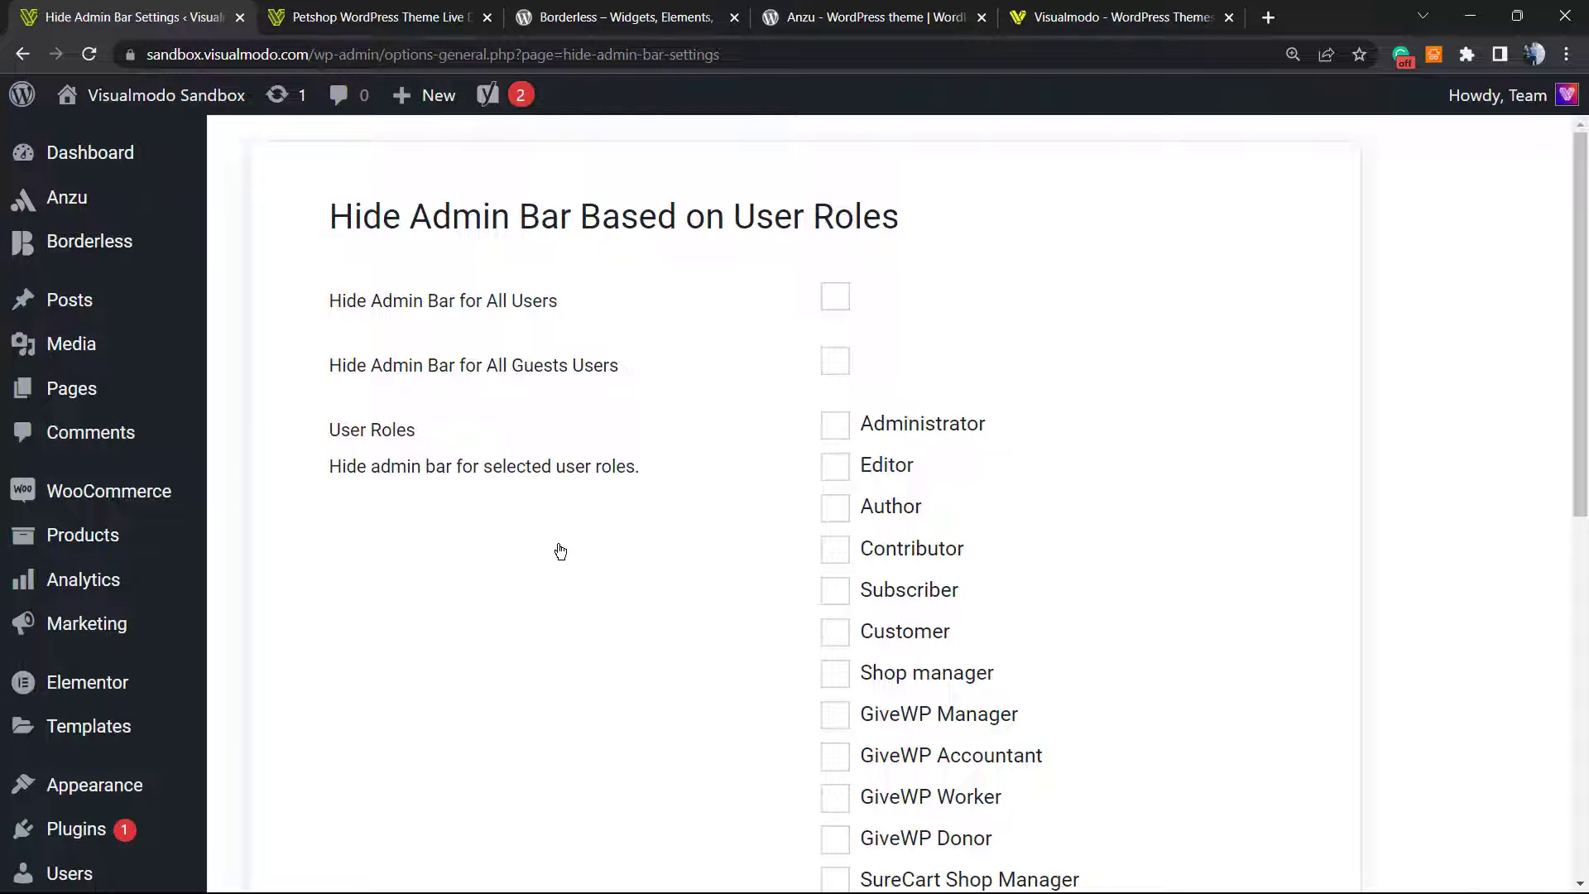
pyautogui.tripleClick(464, 234)
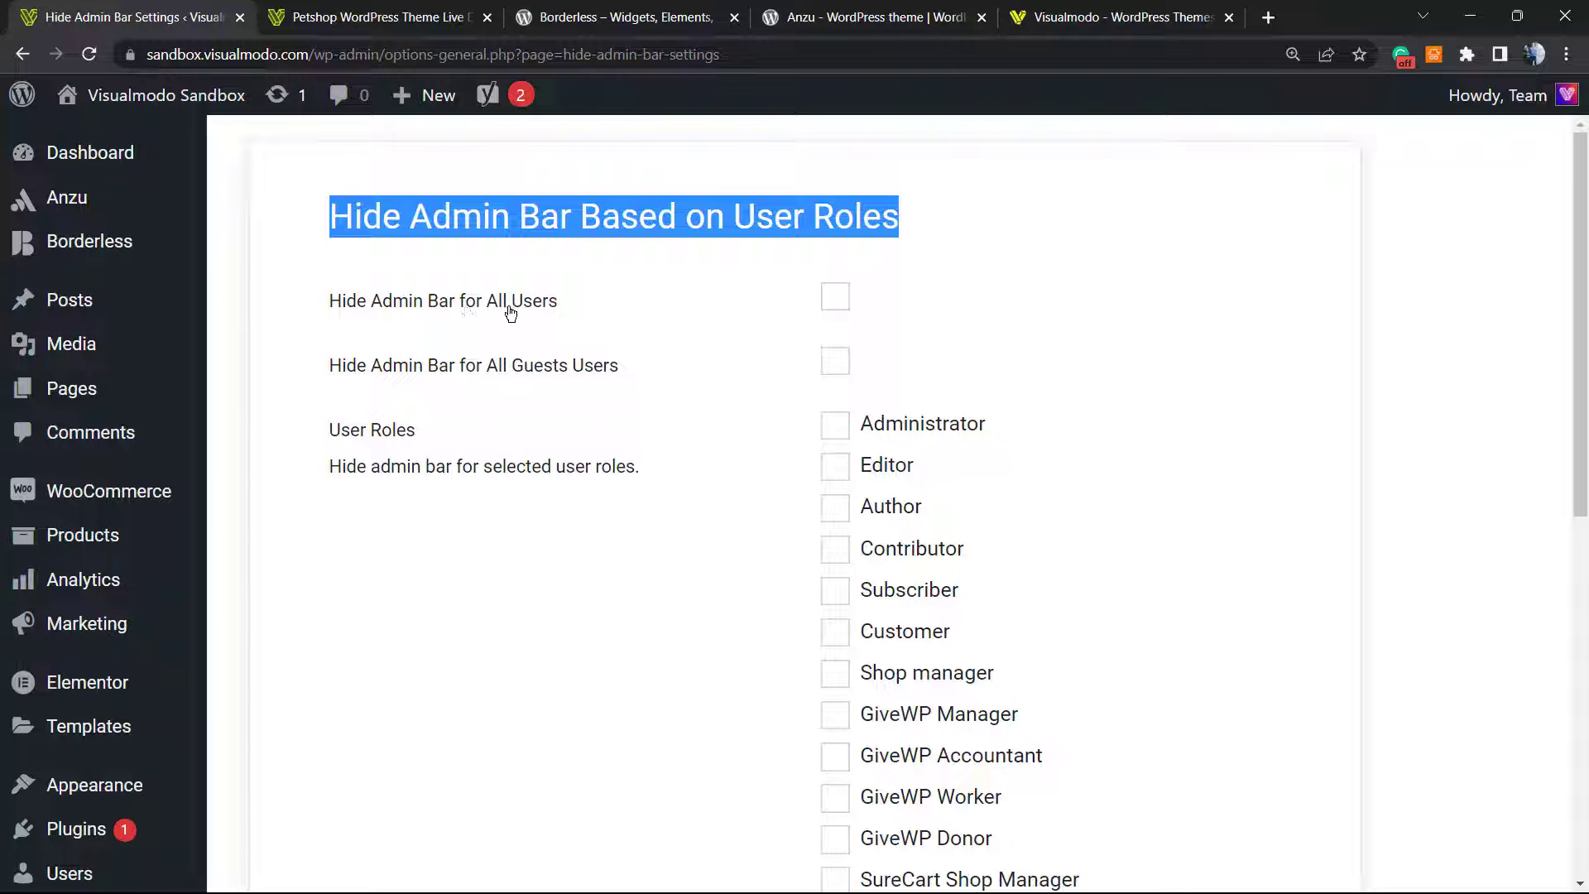
pyautogui.click(834, 304)
pyautogui.click(833, 308)
pyautogui.scroll(-5, 881, 378)
pyautogui.scroll(5, 876, 379)
pyautogui.moveTo(670, 484); pyautogui.dragTo(716, 486)
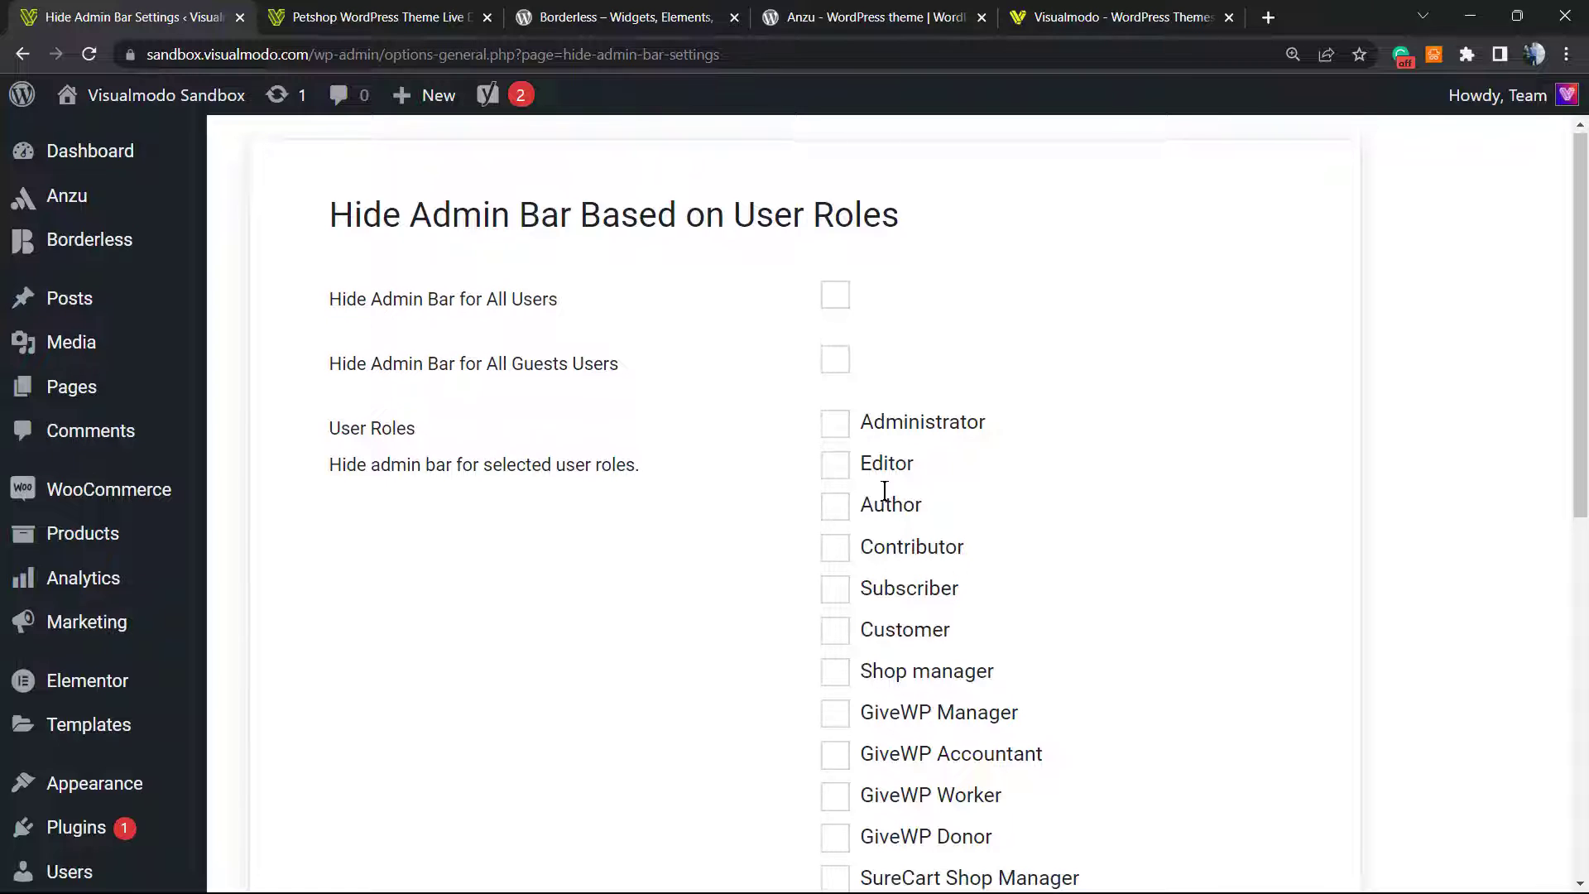
pyautogui.scroll(-2, 877, 494)
pyautogui.scroll(1, 877, 494)
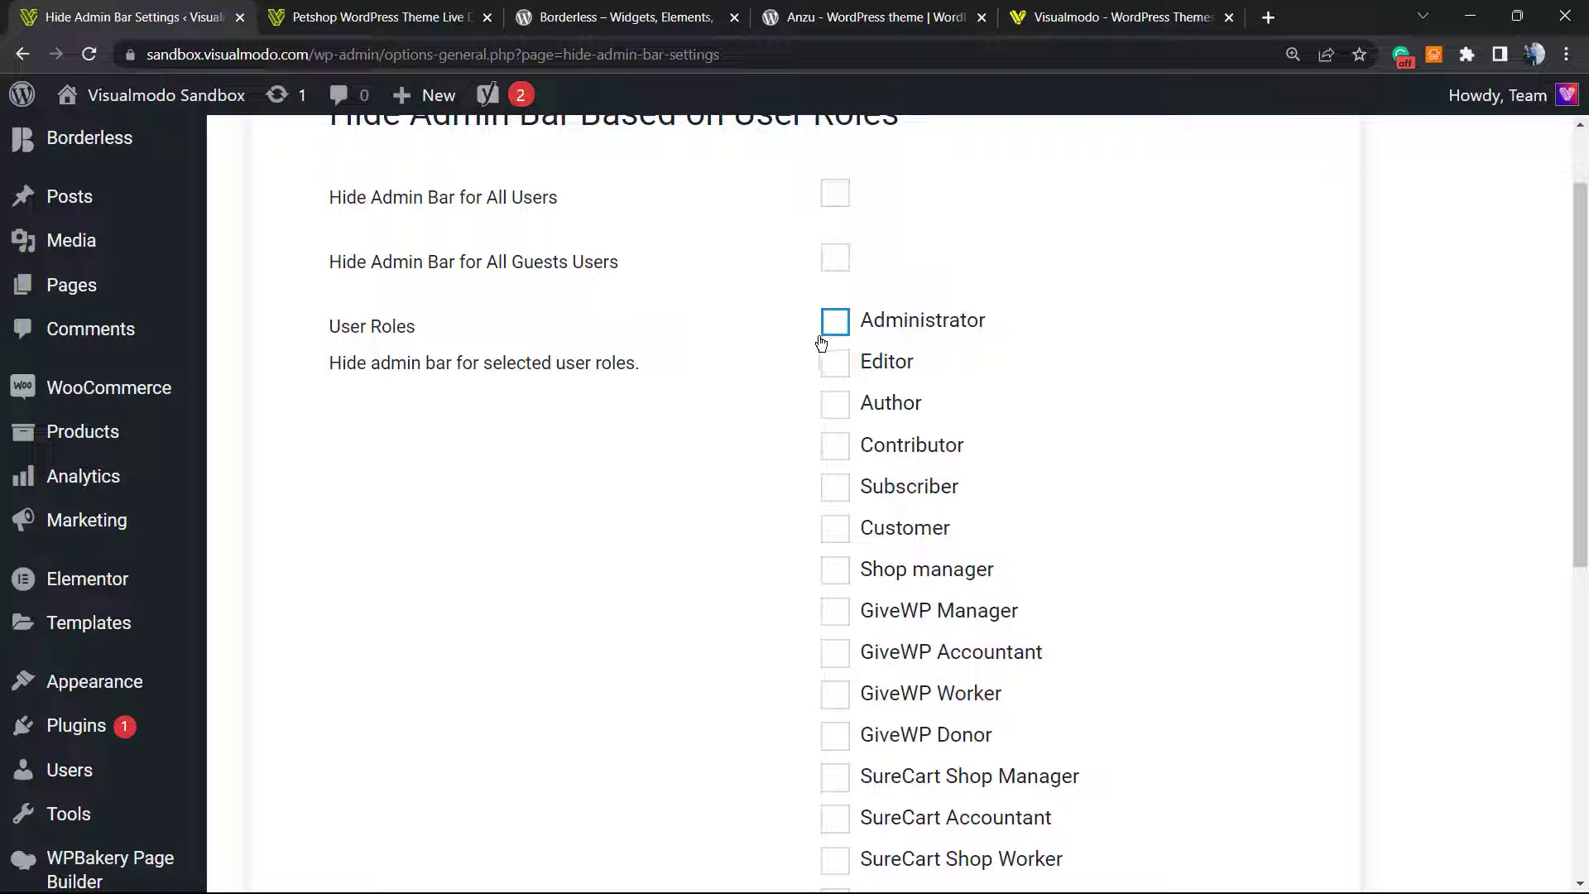
pyautogui.scroll(-5, 812, 398)
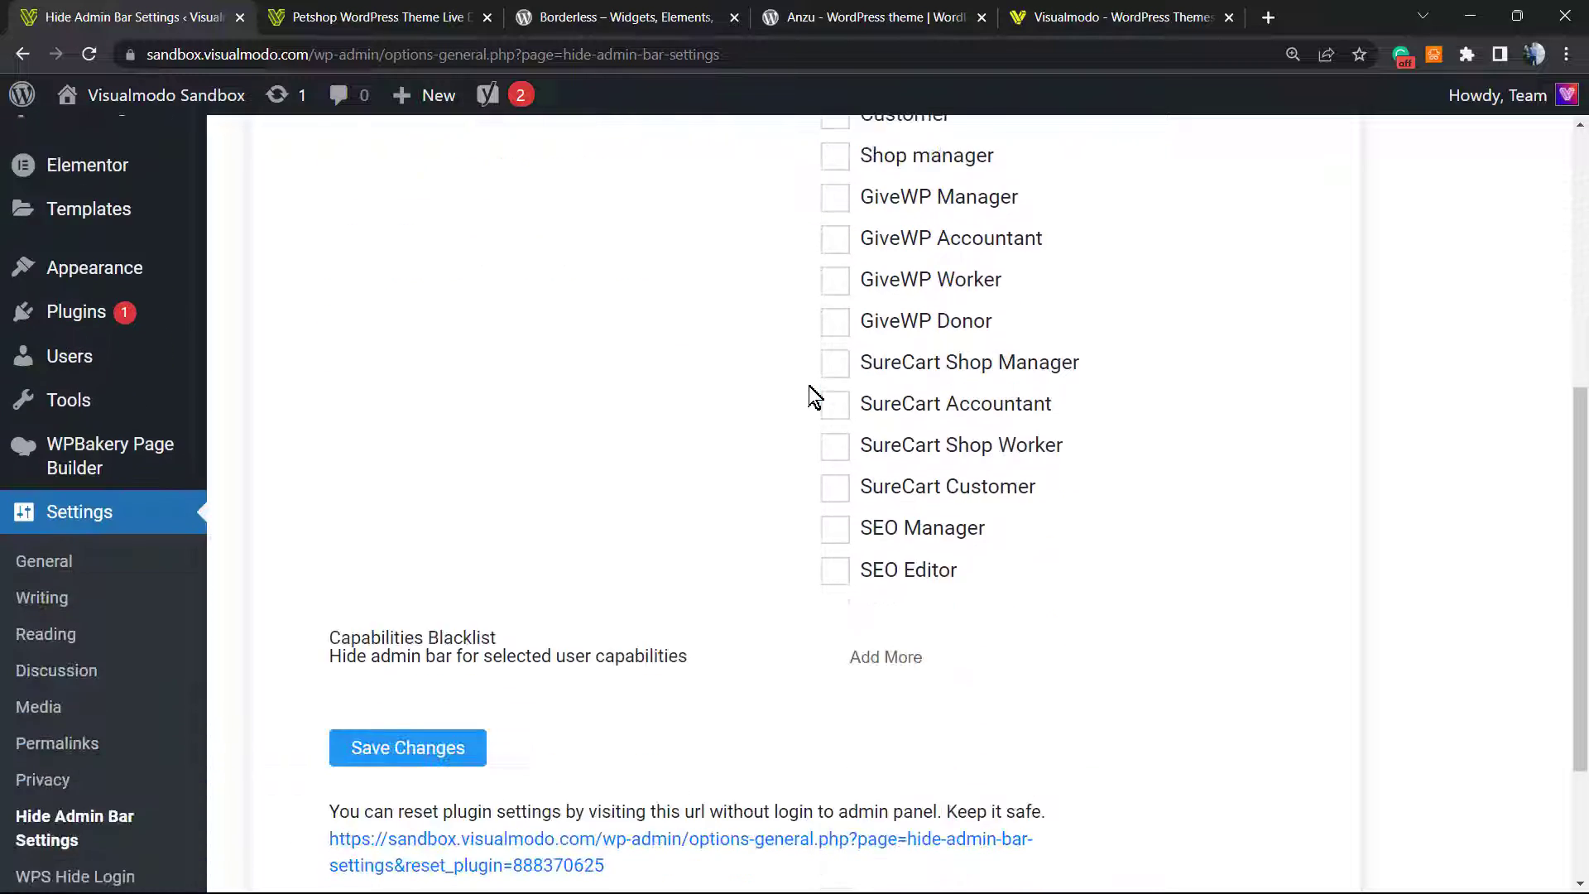
pyautogui.scroll(5, 727, 414)
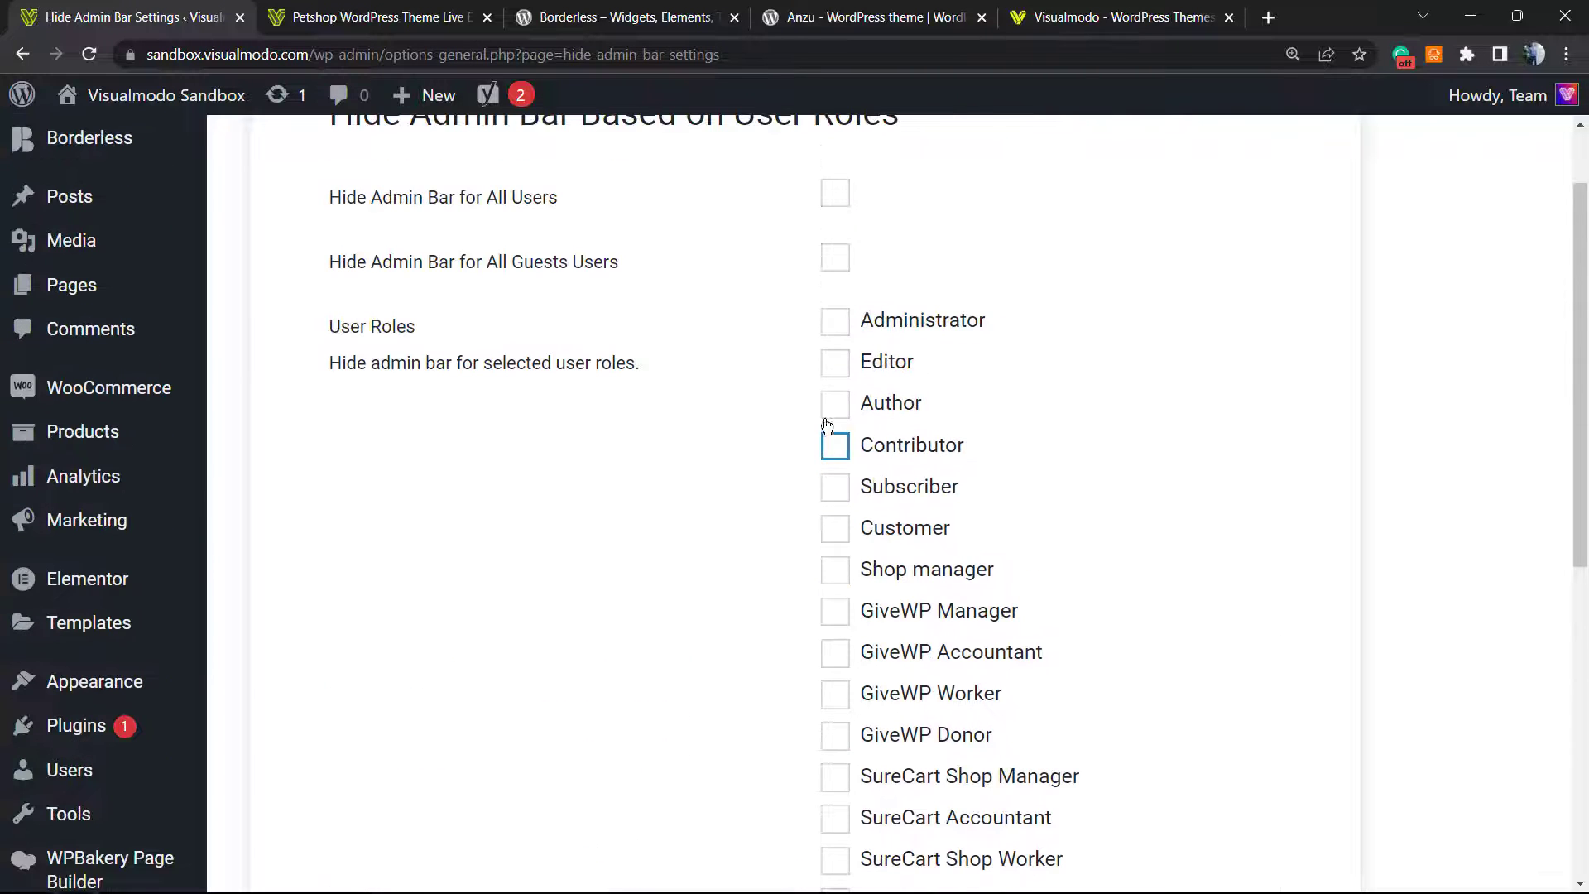
# Tick the Customer and Subscriber roles and save the changes.
pyautogui.click(835, 528)
pyautogui.click(839, 489)
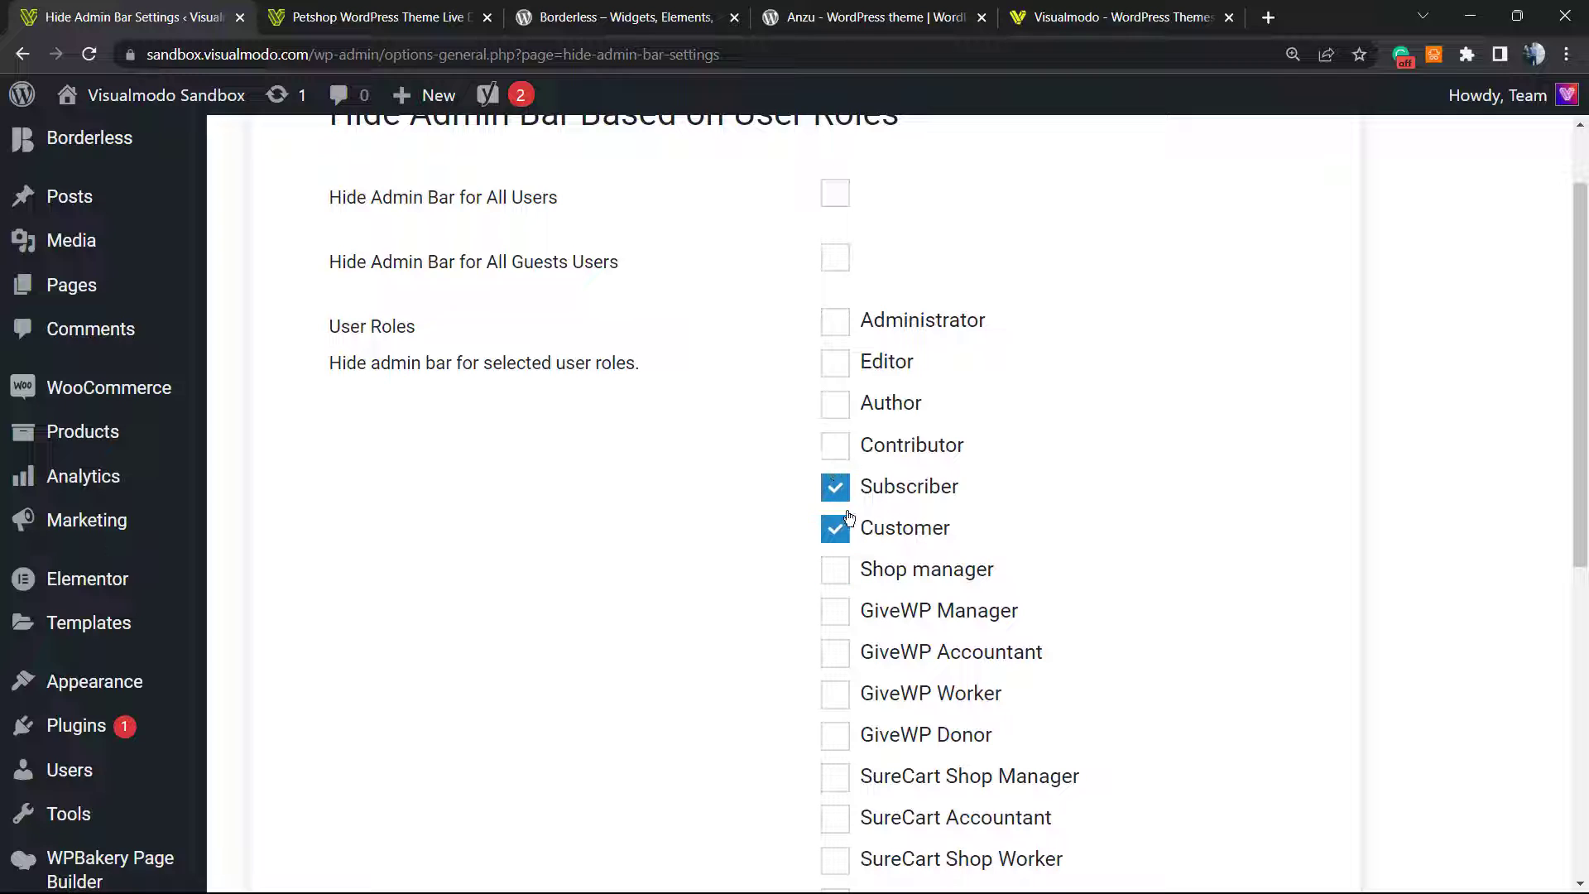
pyautogui.scroll(-7, 783, 546)
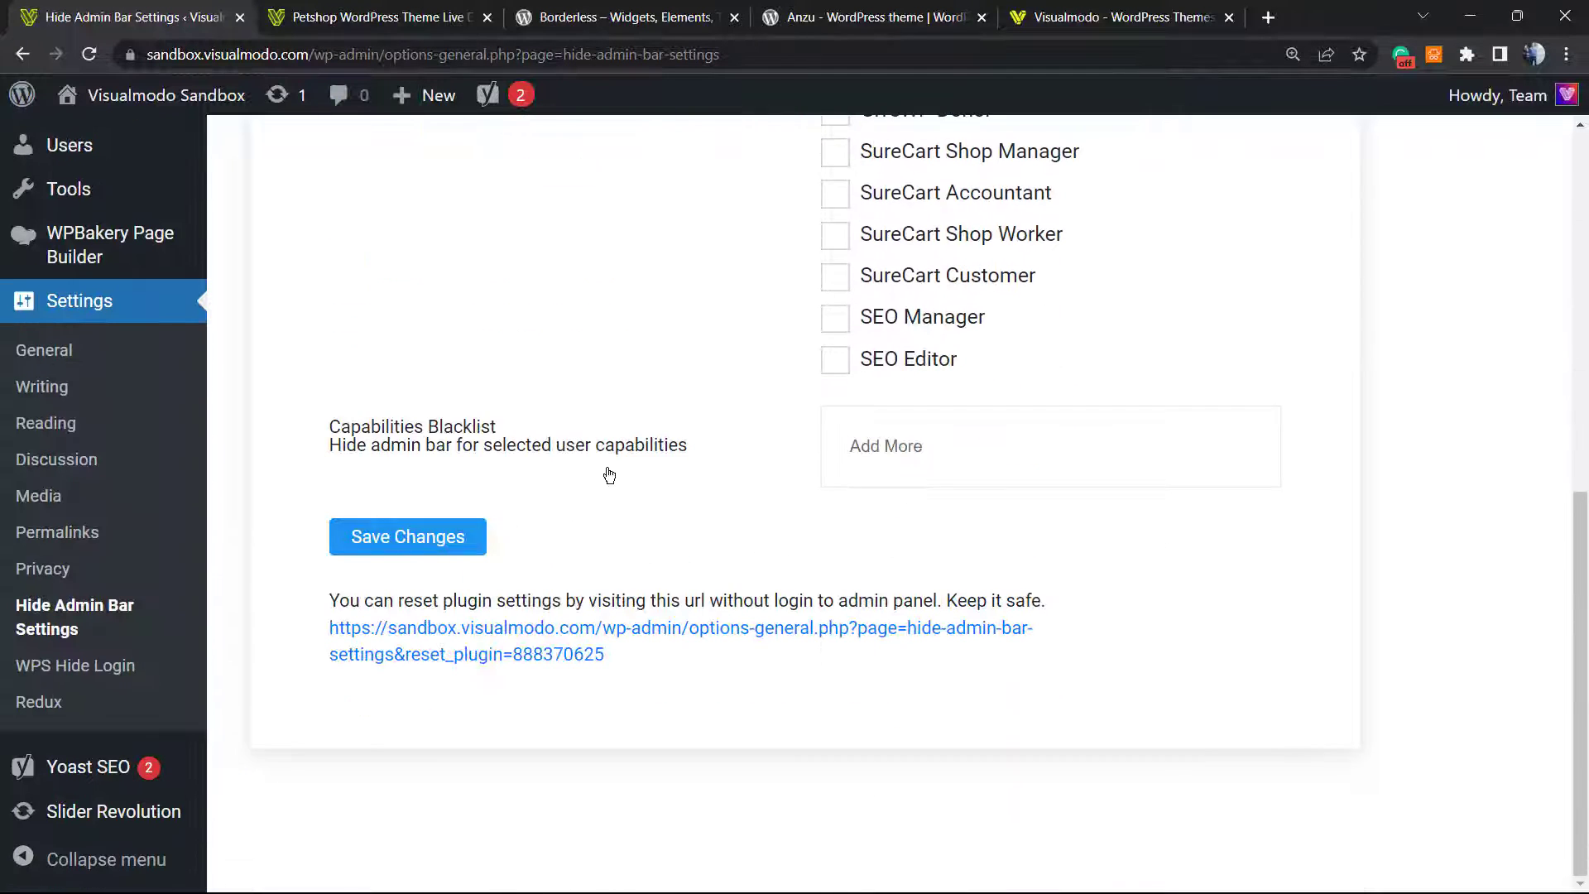
pyautogui.click(373, 538)
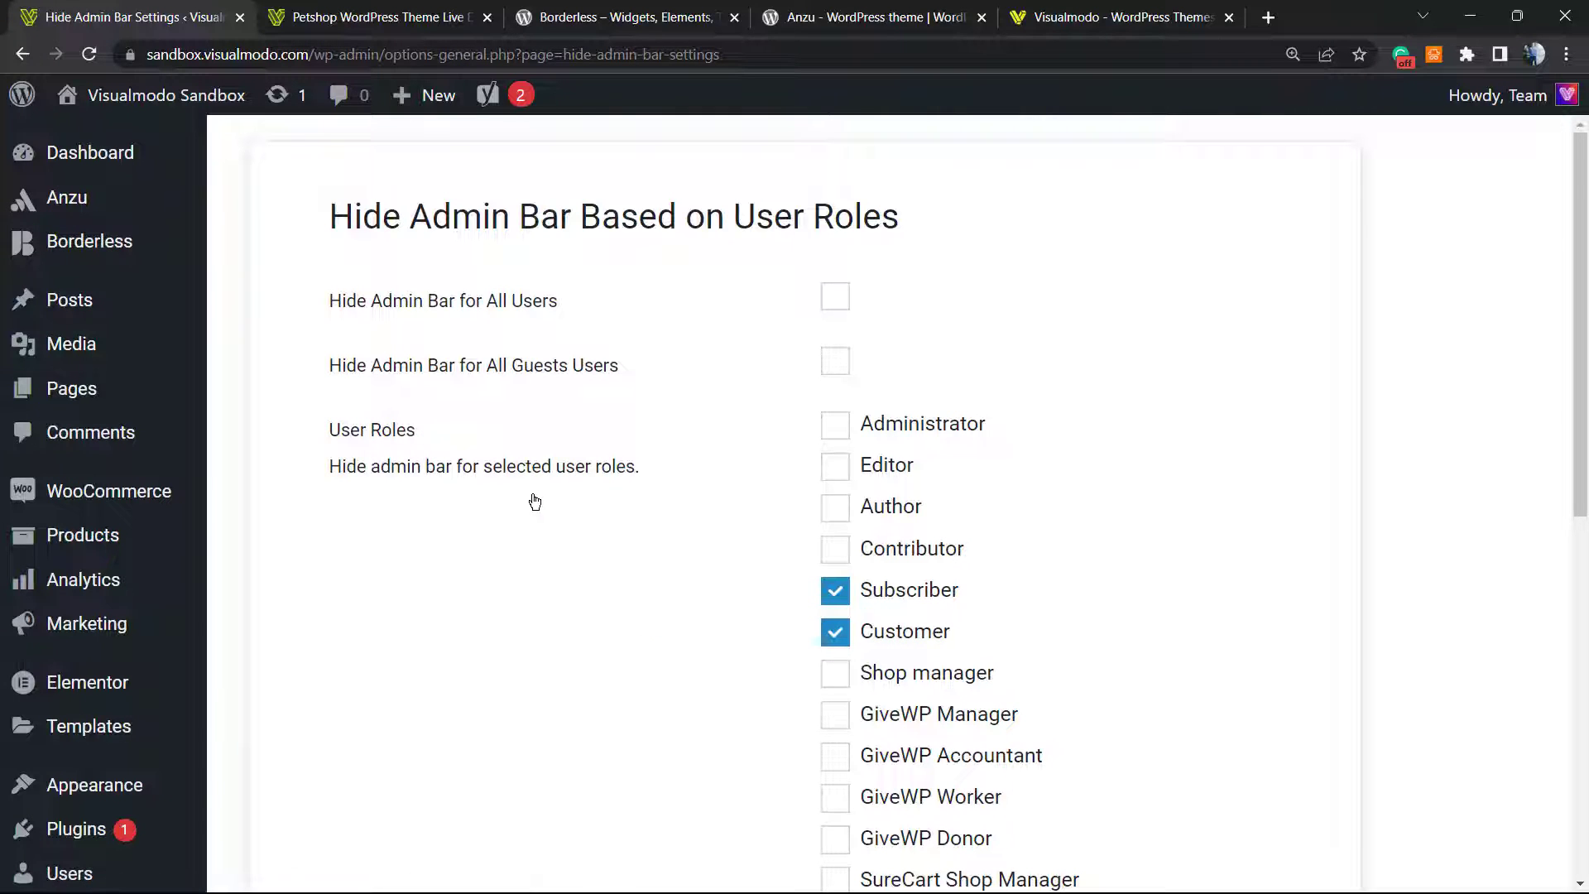
# Leave the Capabilities Blacklist empty and save the role settings again.
pyautogui.scroll(-9, 535, 501)
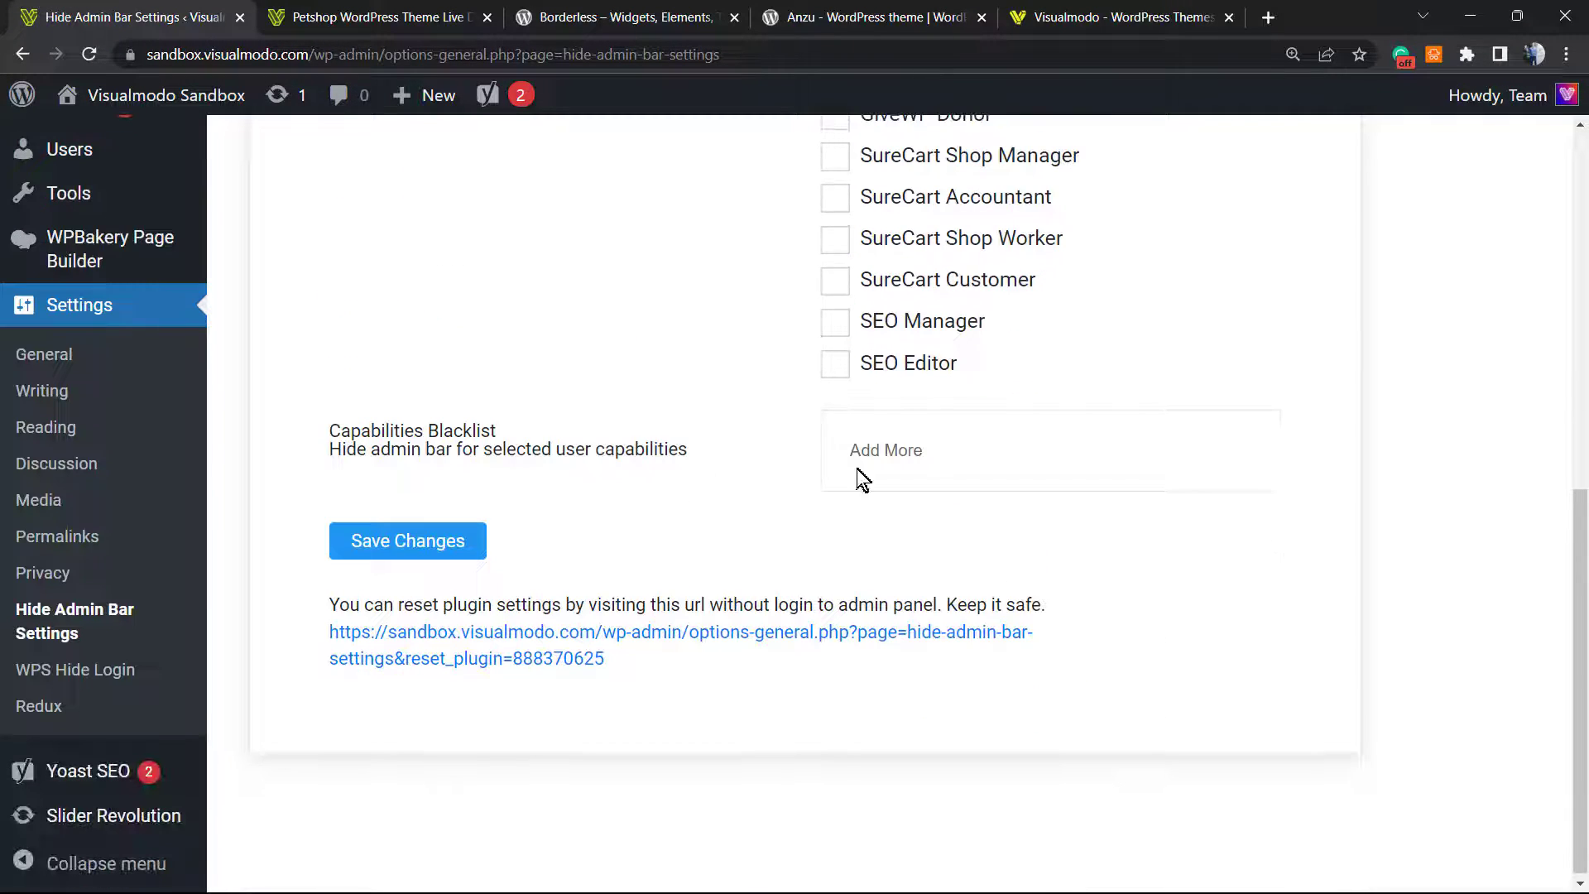
pyautogui.click(862, 469)
pyautogui.scroll(7, 627, 497)
pyautogui.scroll(-5, 627, 497)
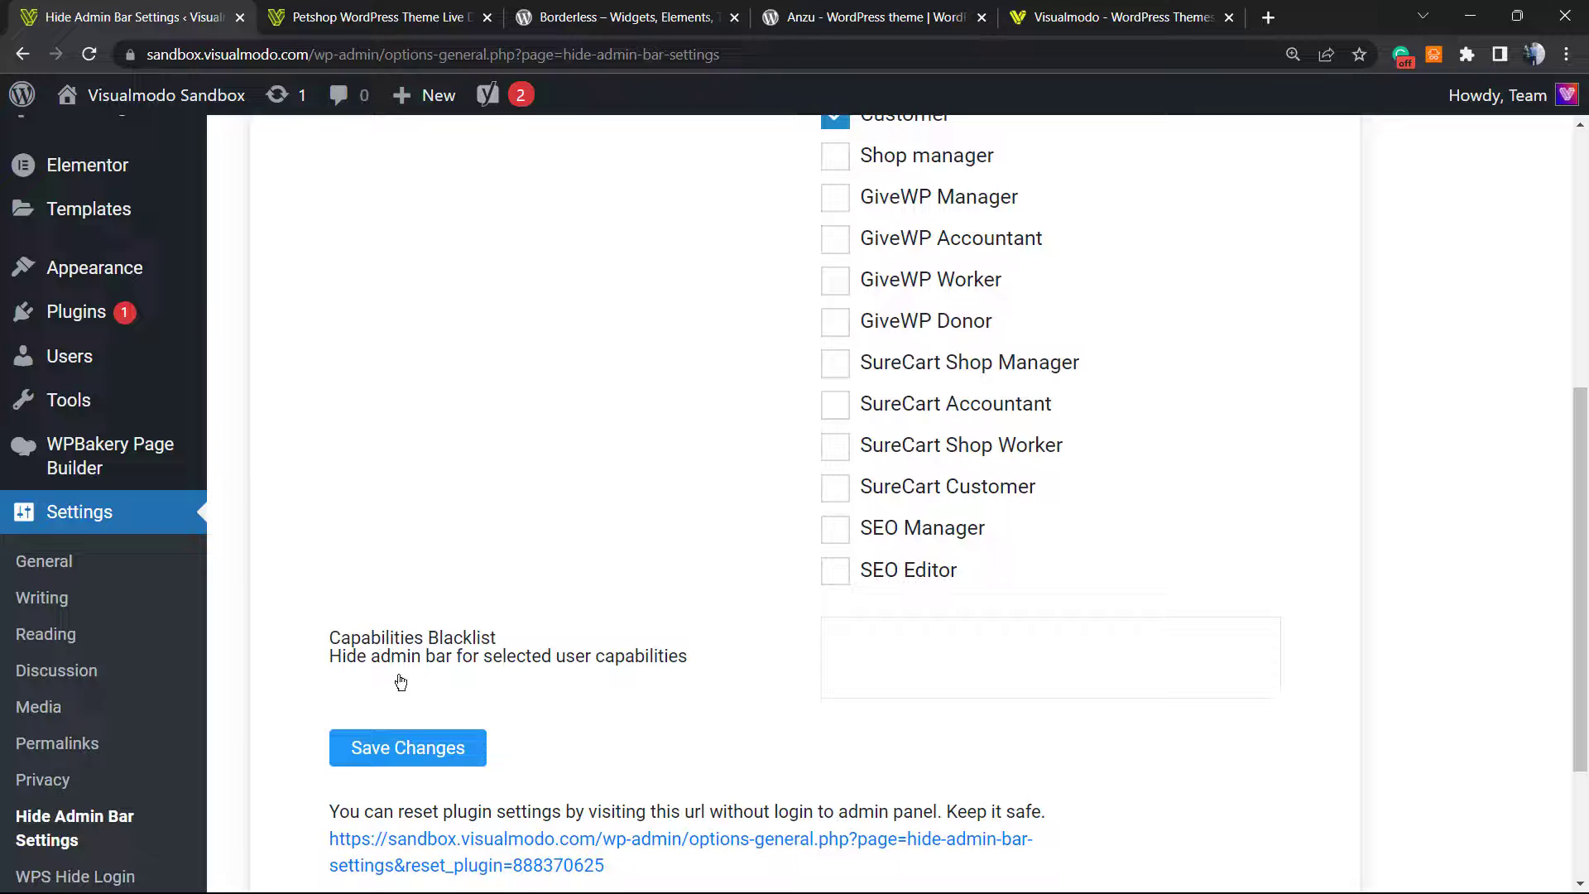
pyautogui.click(362, 648)
pyautogui.doubleClick(364, 639)
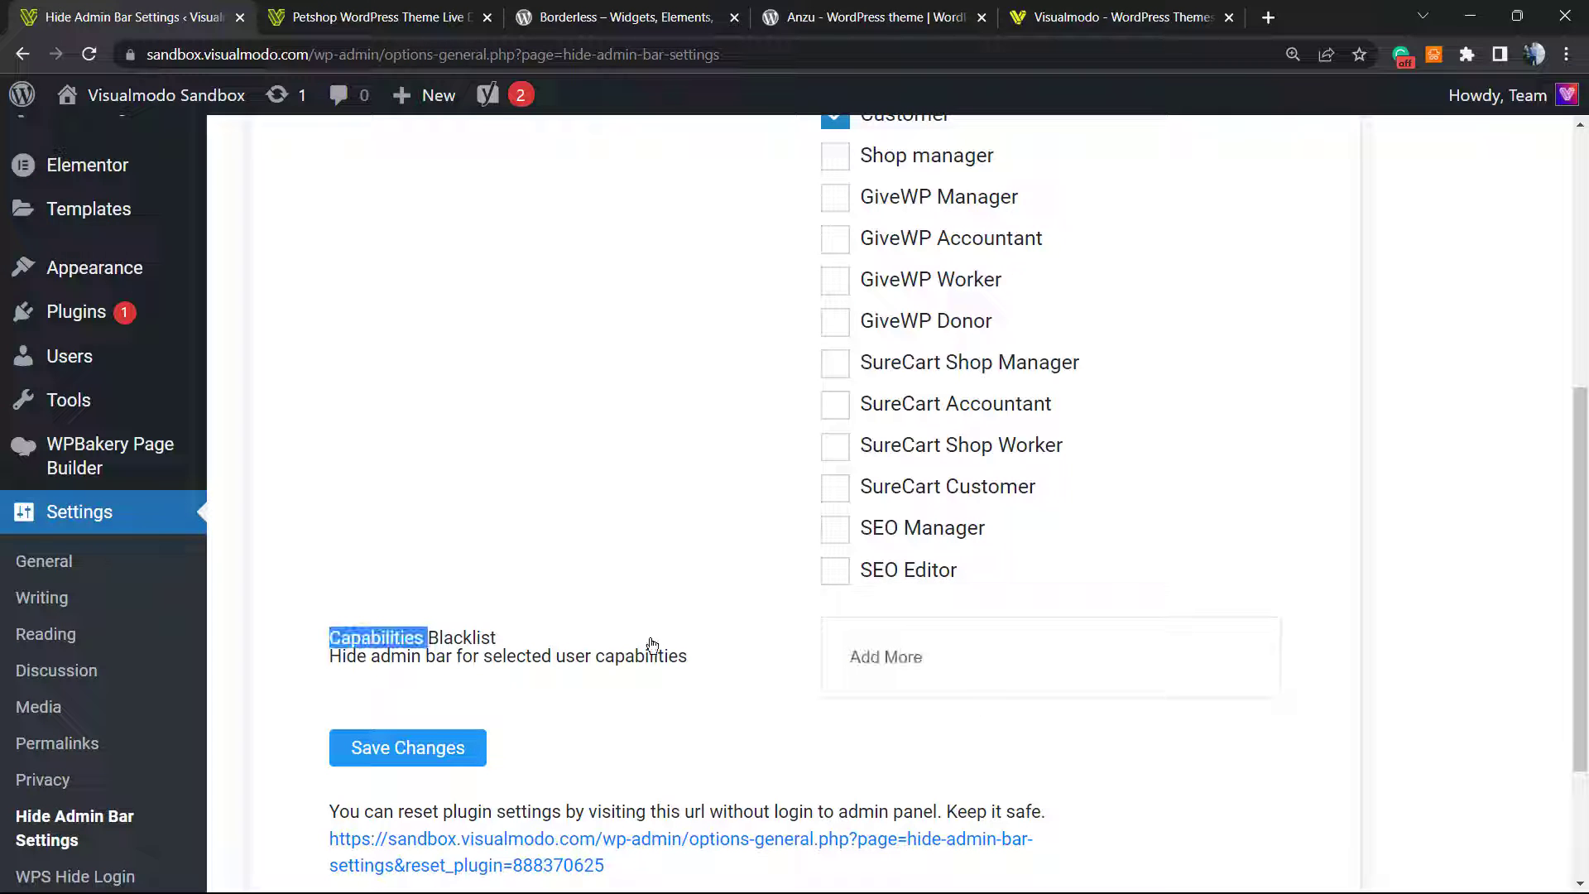
pyautogui.scroll(4, 646, 674)
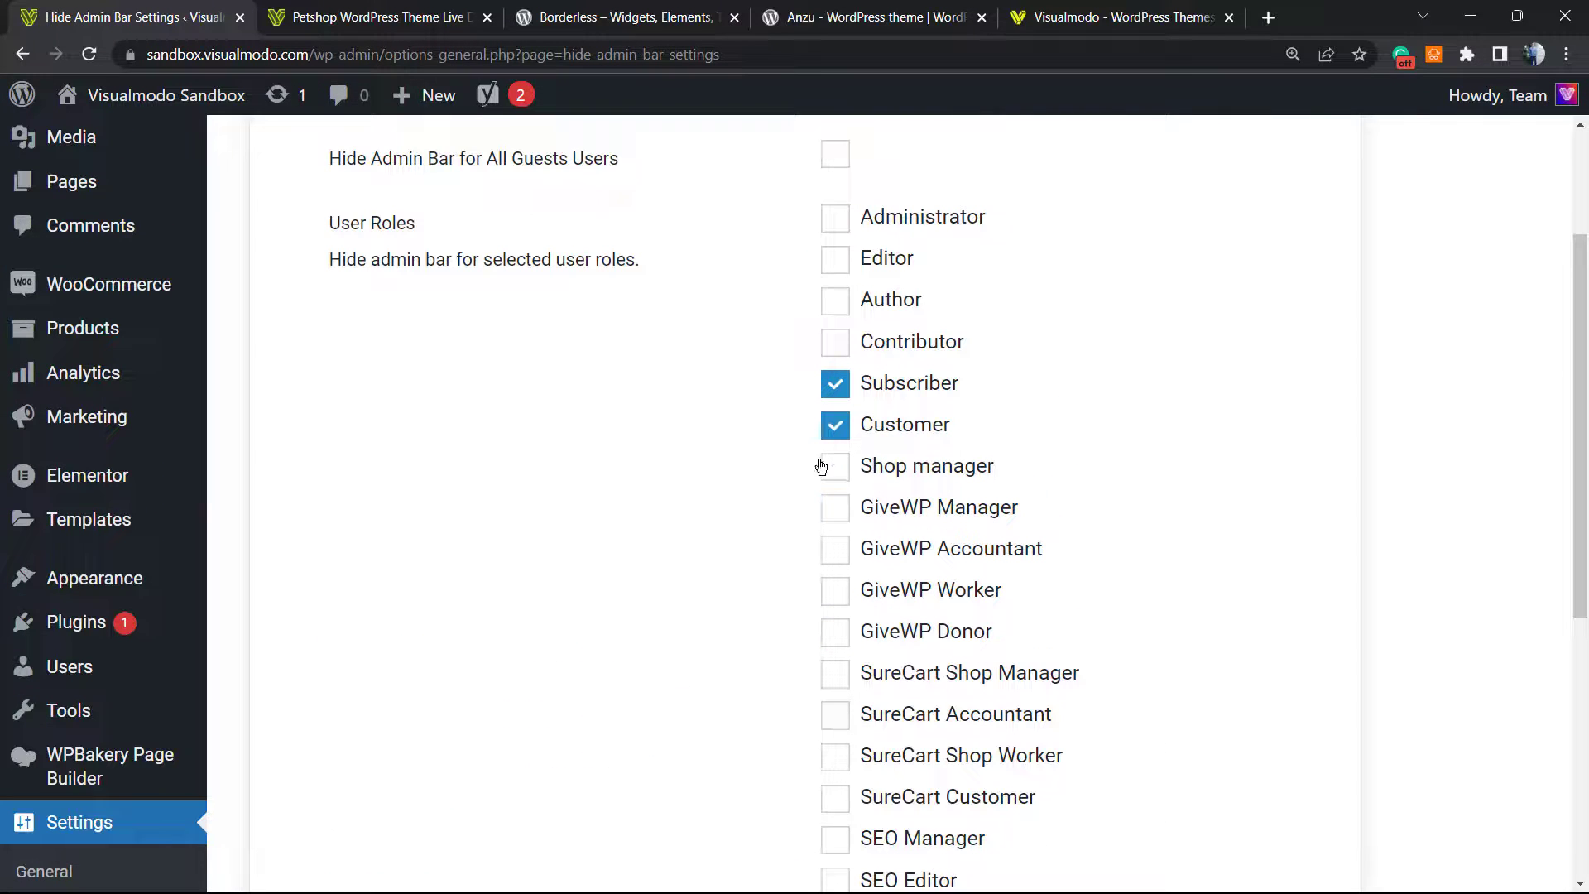
pyautogui.scroll(3, 752, 470)
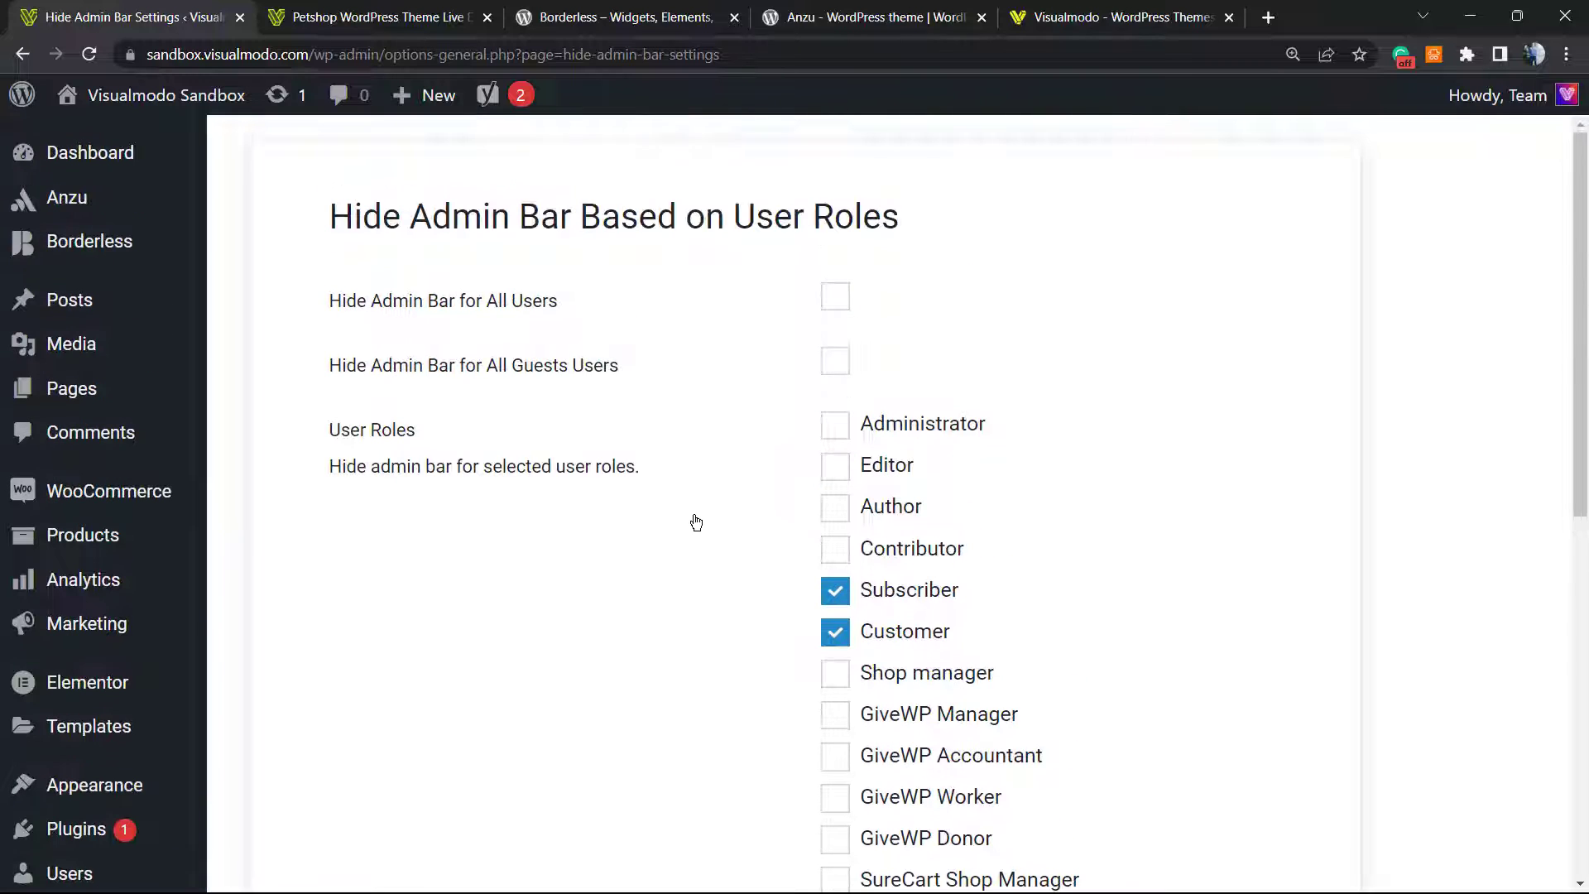
pyautogui.scroll(-9, 798, 500)
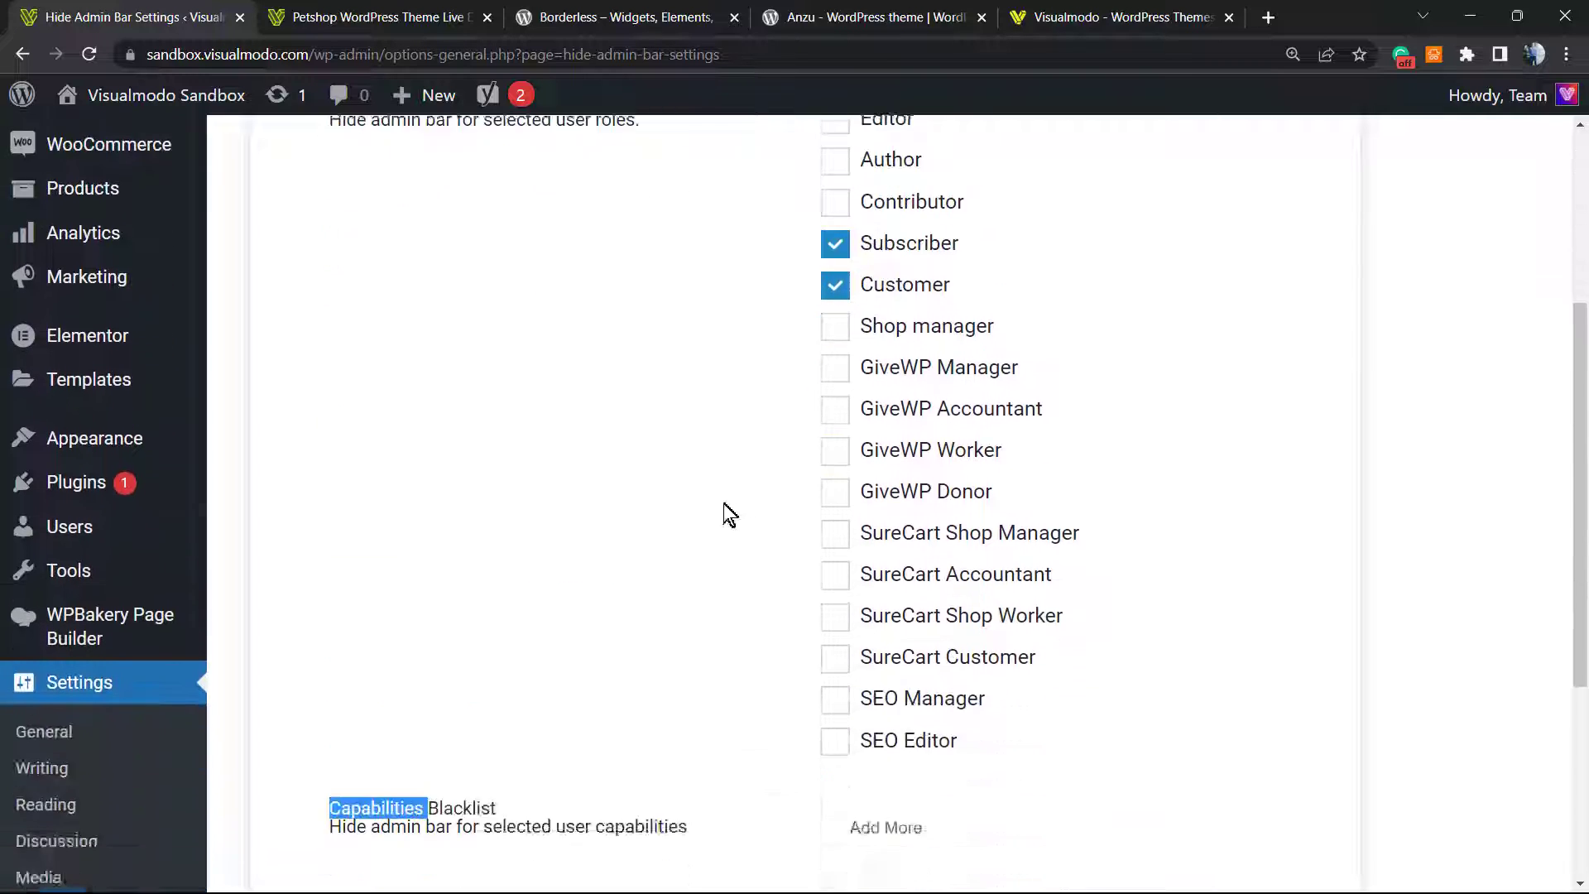
pyautogui.click(402, 546)
pyautogui.scroll(7, 400, 546)
pyautogui.scroll(-1, 607, 419)
pyautogui.scroll(1, 712, 438)
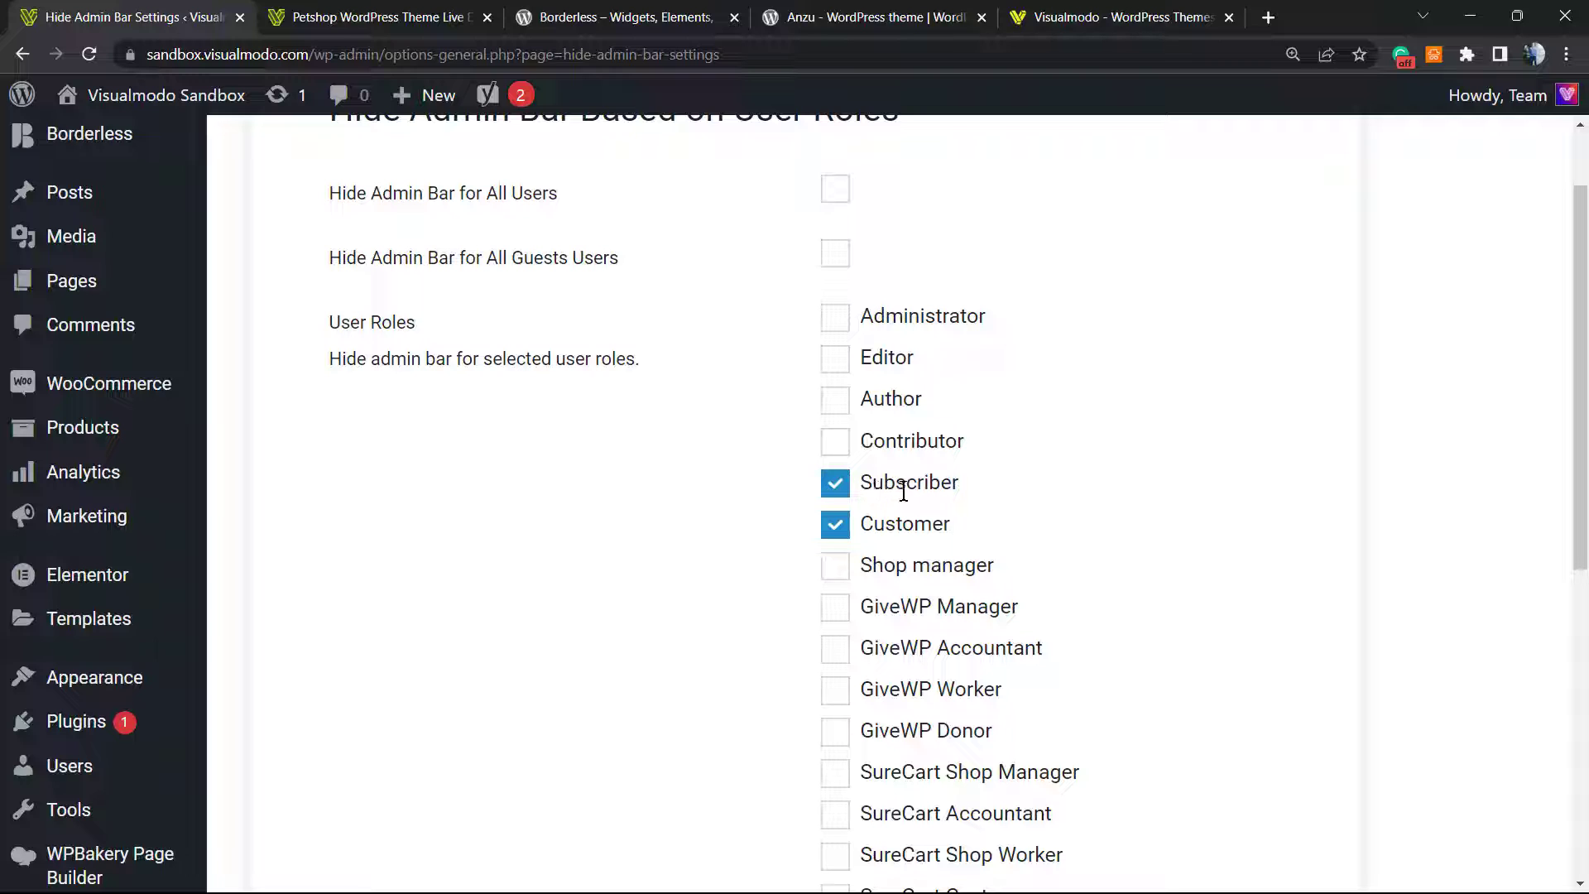
# Open the Petshop shop's My Account page, then return to the Hide Admin Bar Settings page.
pyautogui.click(422, 10)
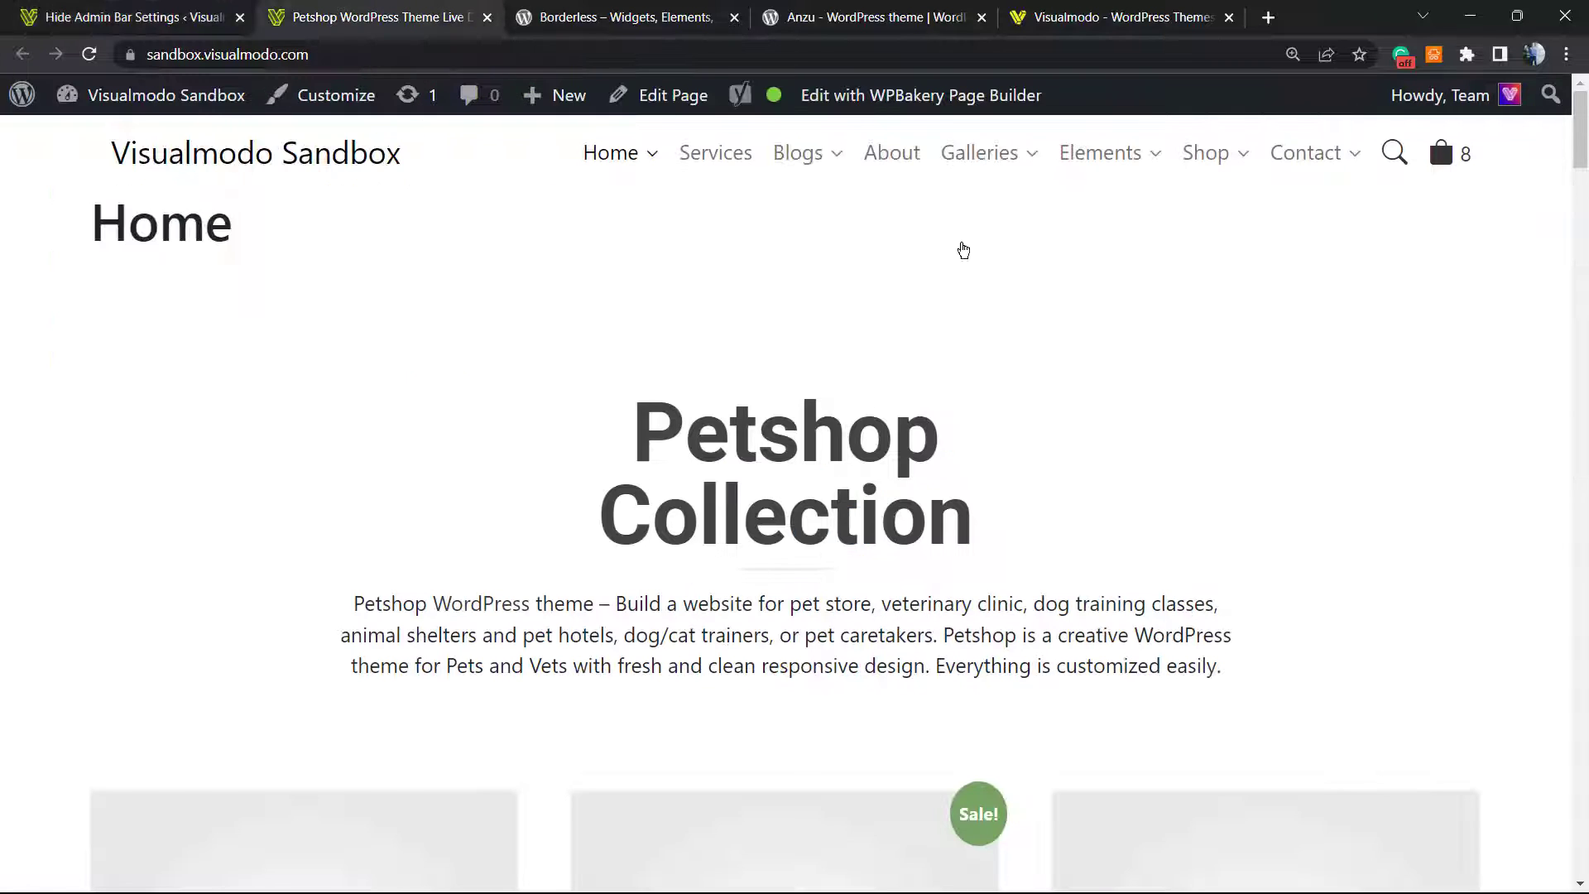
pyautogui.moveTo(1208, 153)
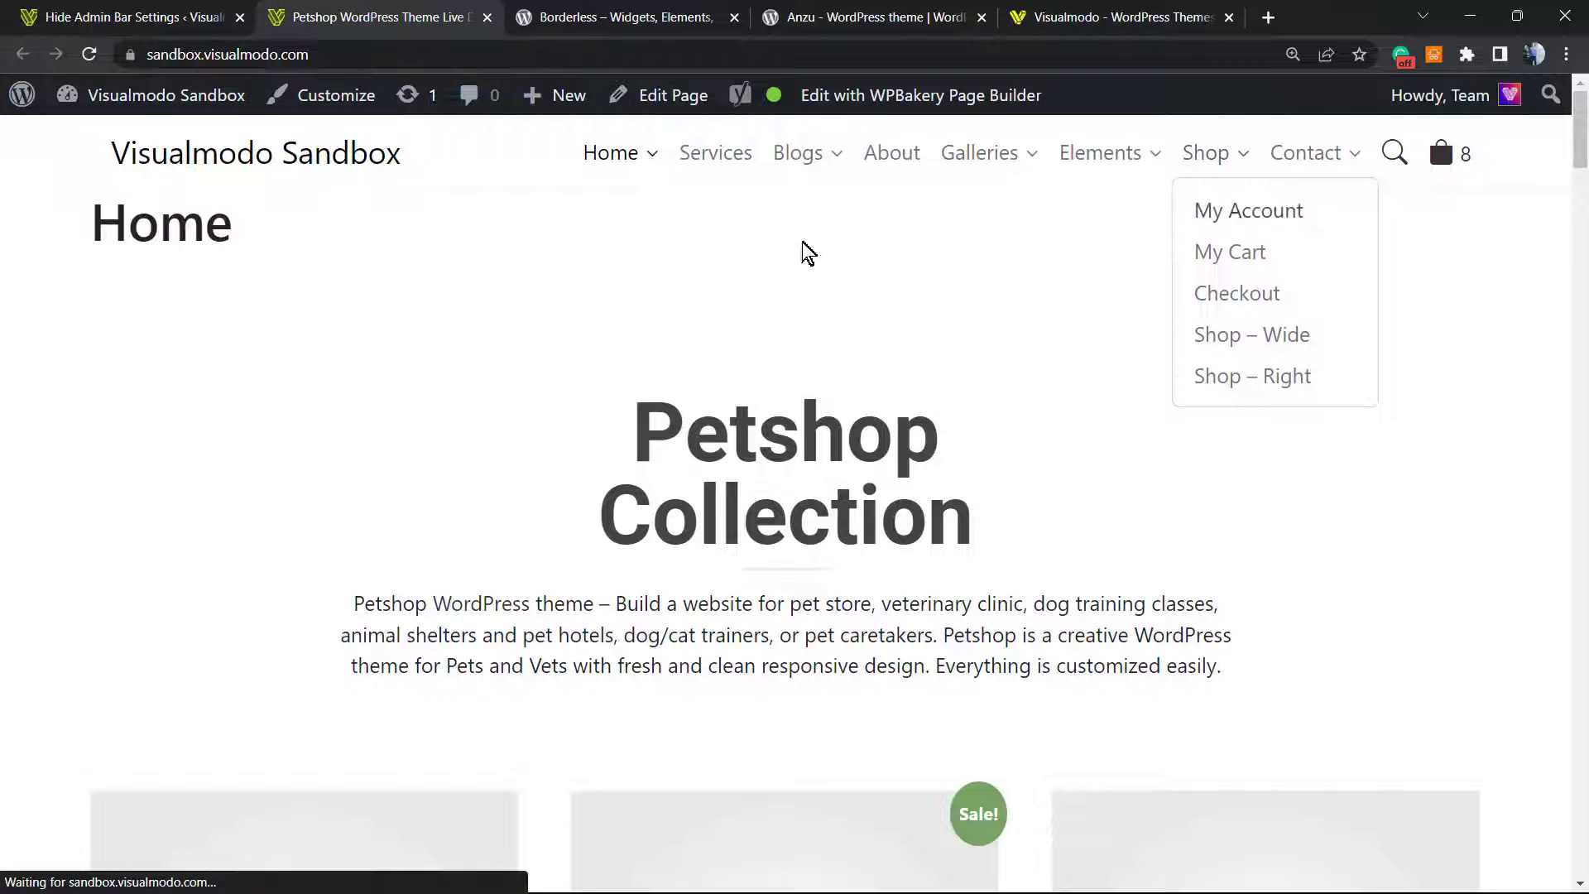
pyautogui.click(1239, 218)
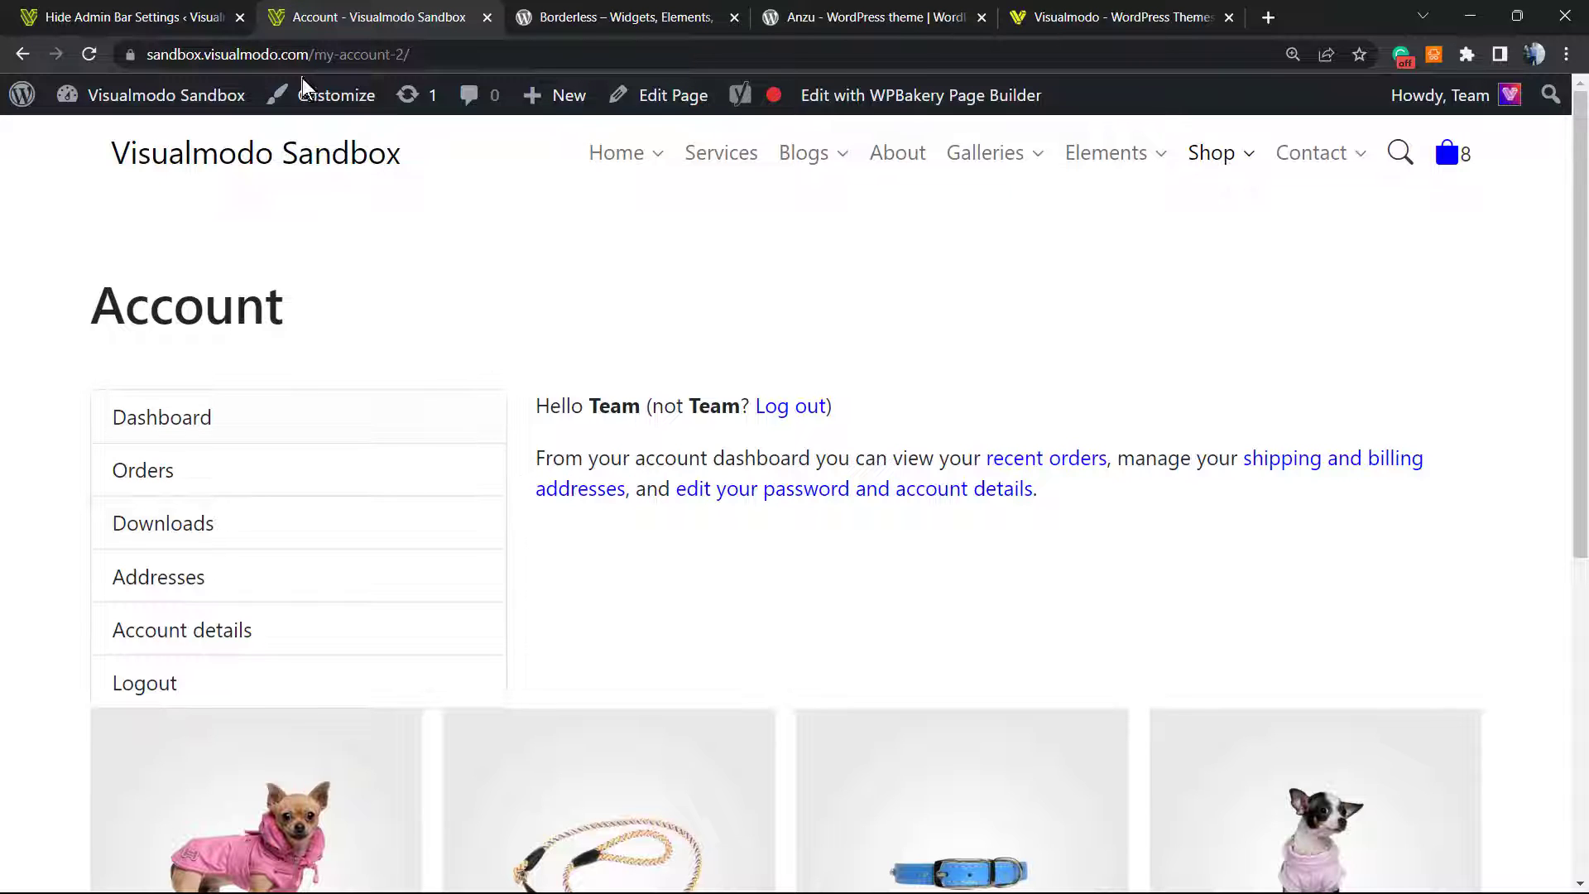
pyautogui.click(219, 17)
pyautogui.scroll(1, 687, 541)
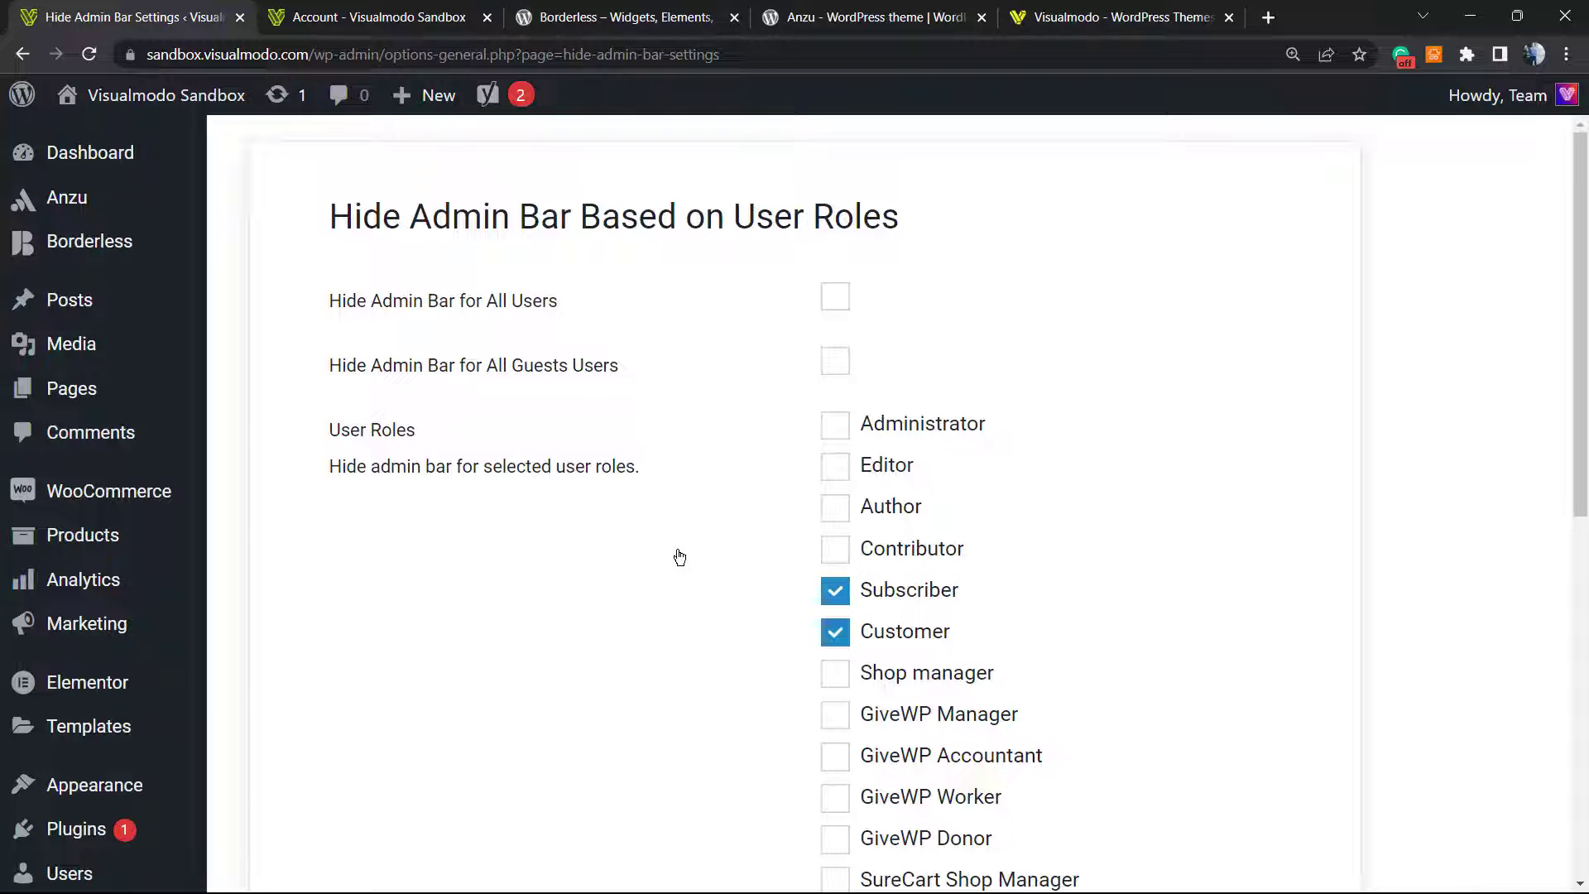
# View the Borderless plugin page on wordpress.org, highlighting words in its title.
pyautogui.click(414, 16)
pyautogui.click(608, 12)
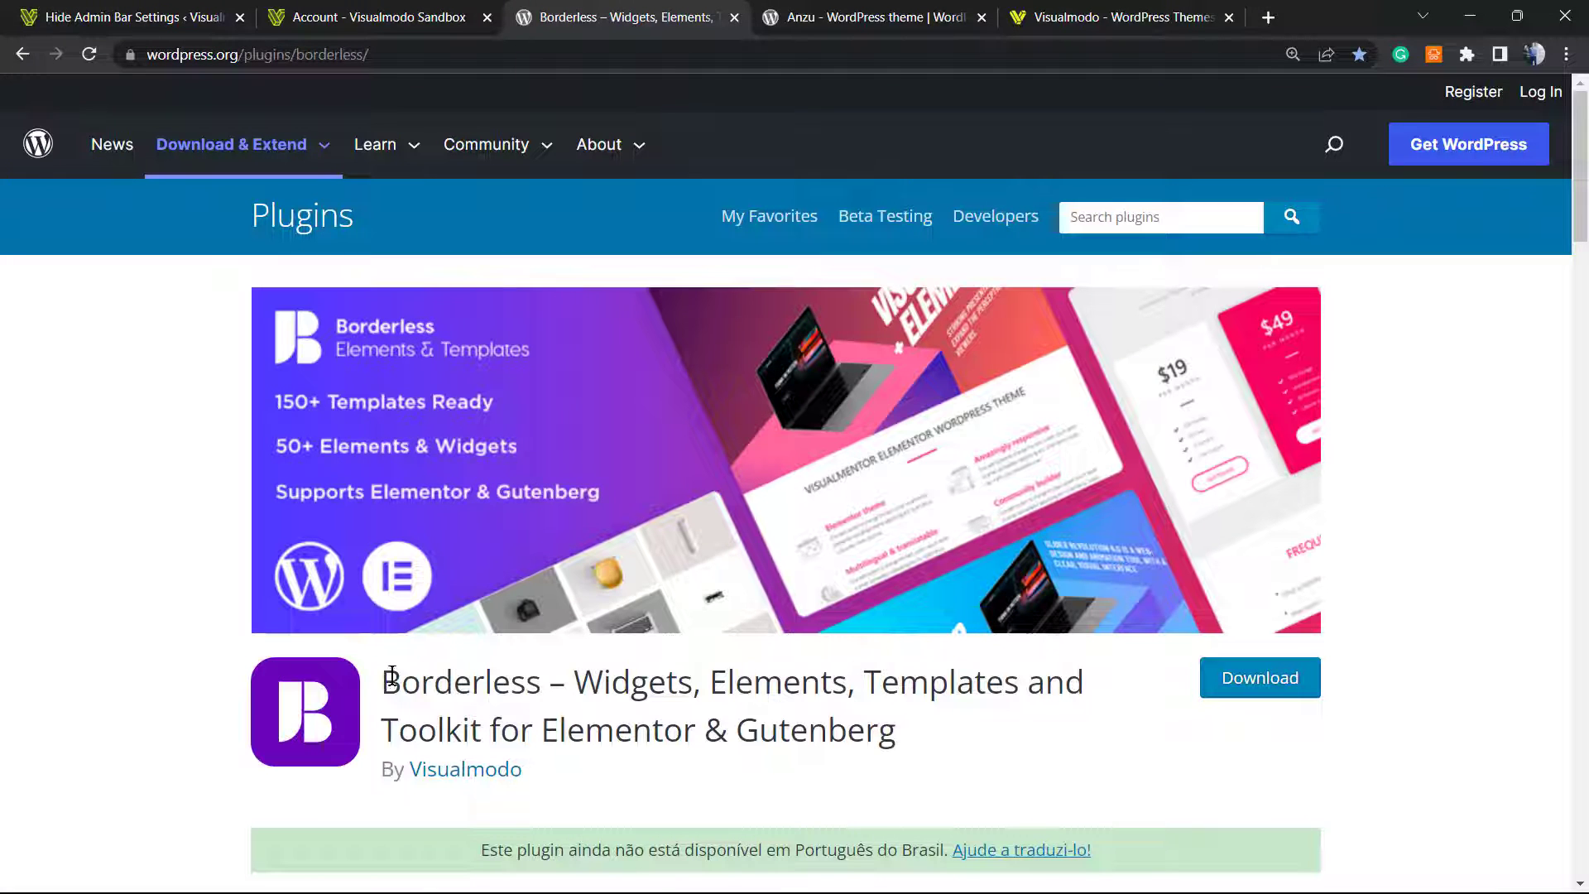
pyautogui.doubleClick(392, 675)
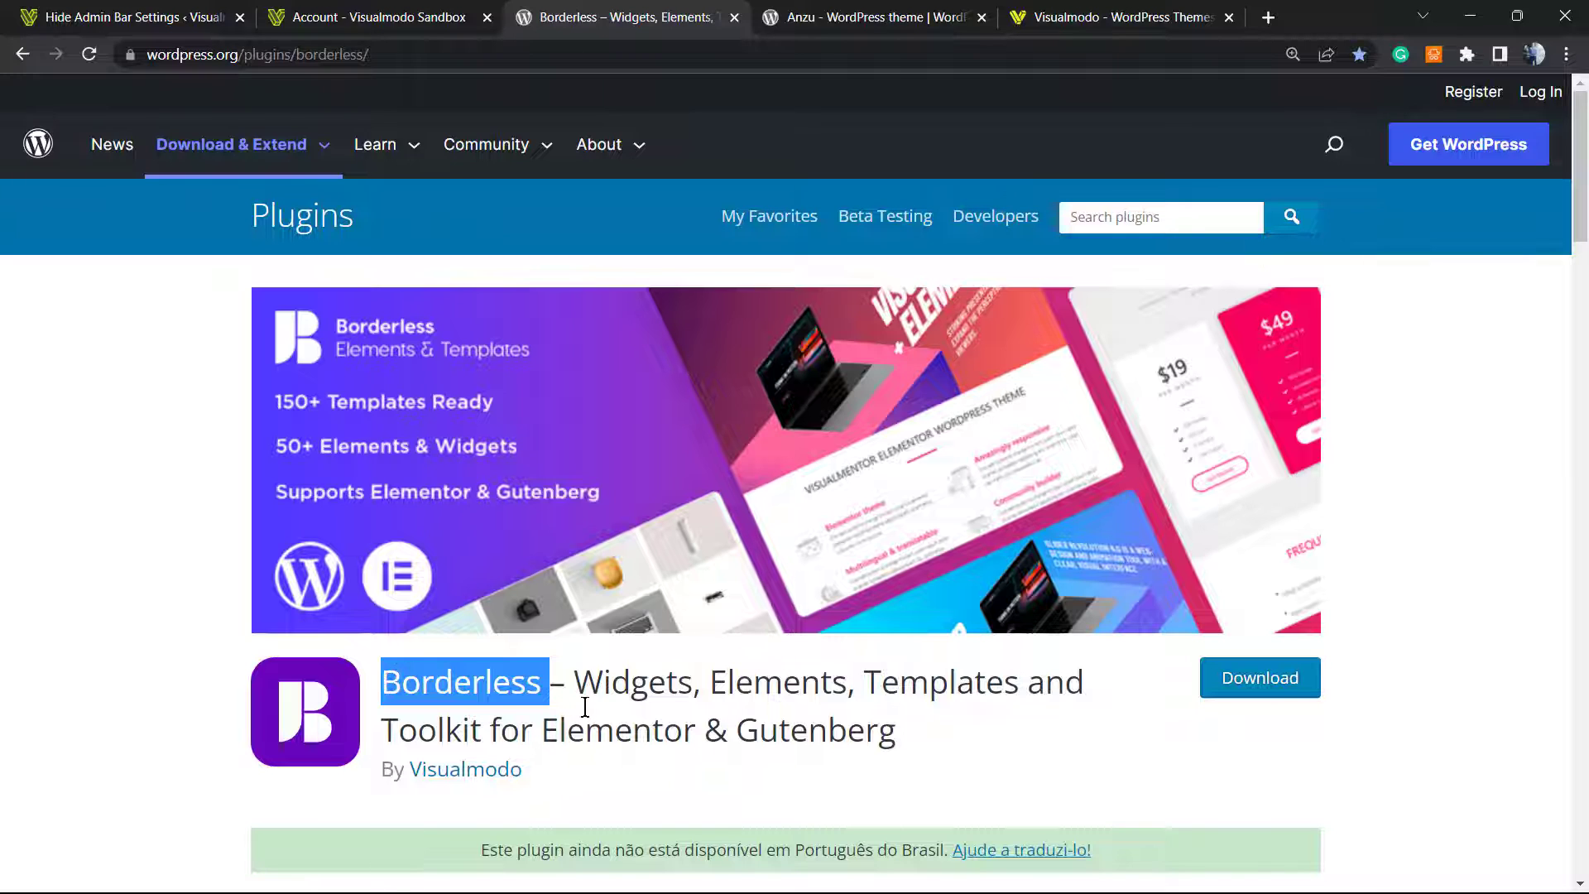
pyautogui.doubleClick(633, 683)
pyautogui.click(804, 681)
pyautogui.doubleClick(993, 683)
pyautogui.doubleClick(450, 727)
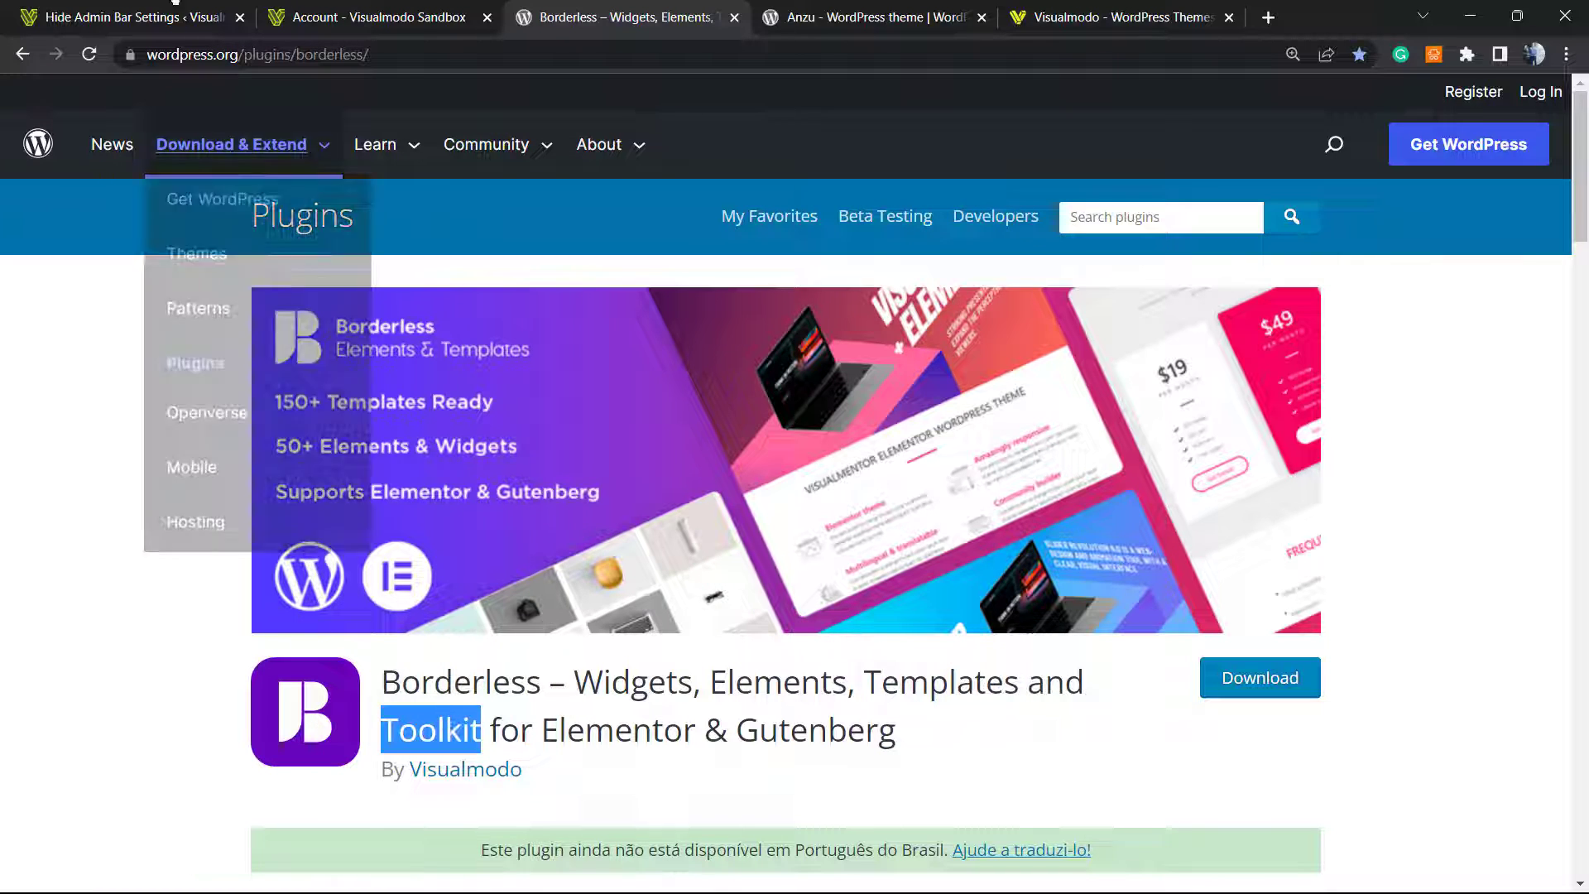
# View Borderless's License and template Library pages in the dashboard, then return to the Borderless tab.
pyautogui.click(148, 19)
pyautogui.moveTo(90, 241)
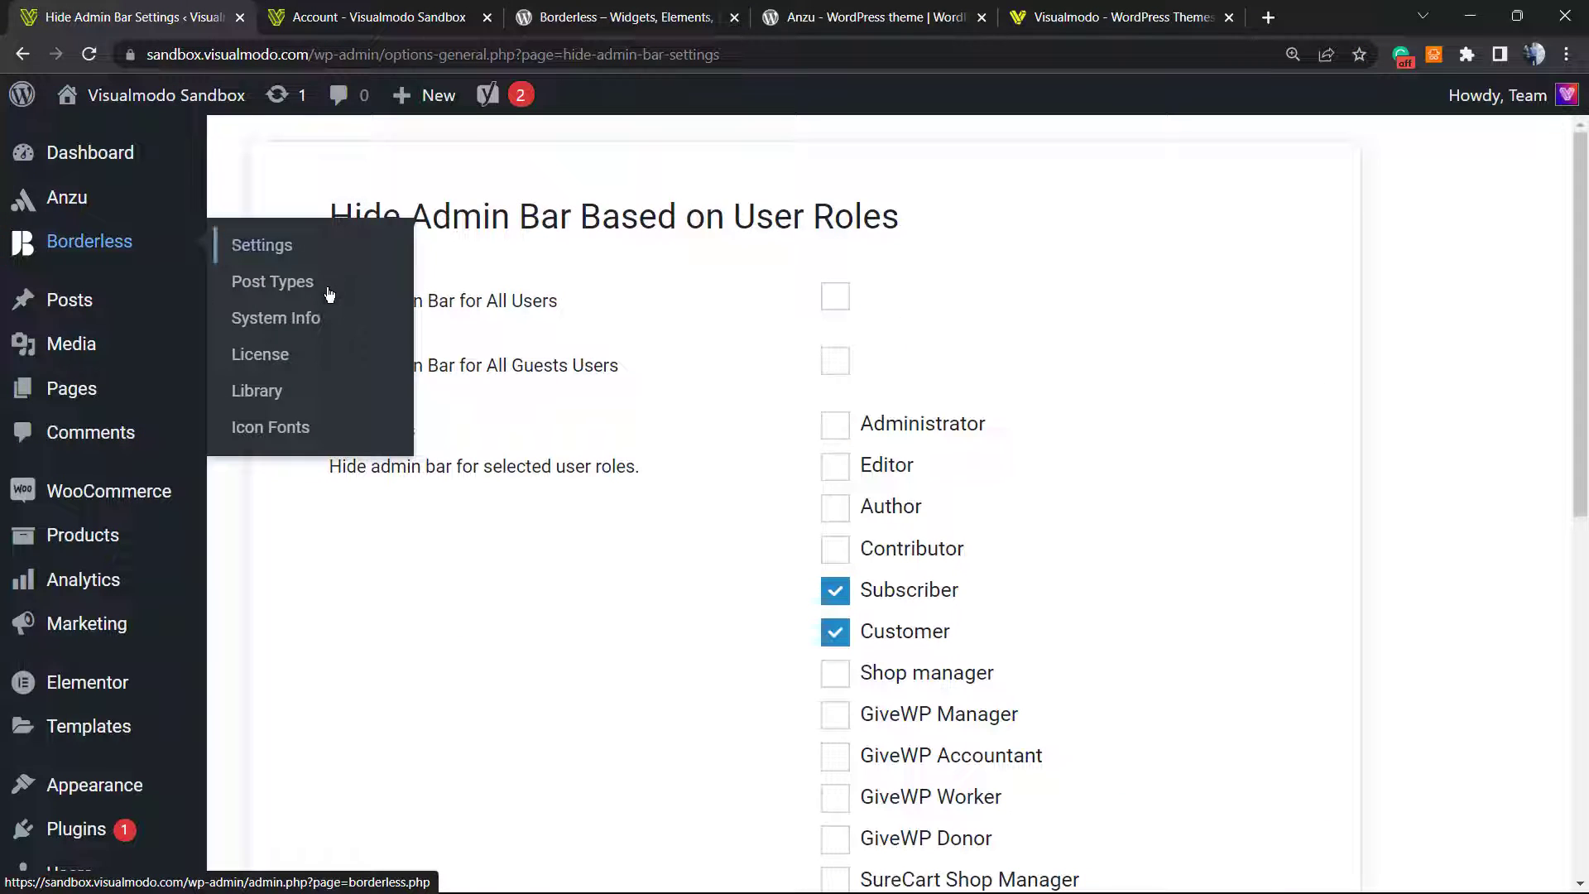
pyautogui.click(303, 362)
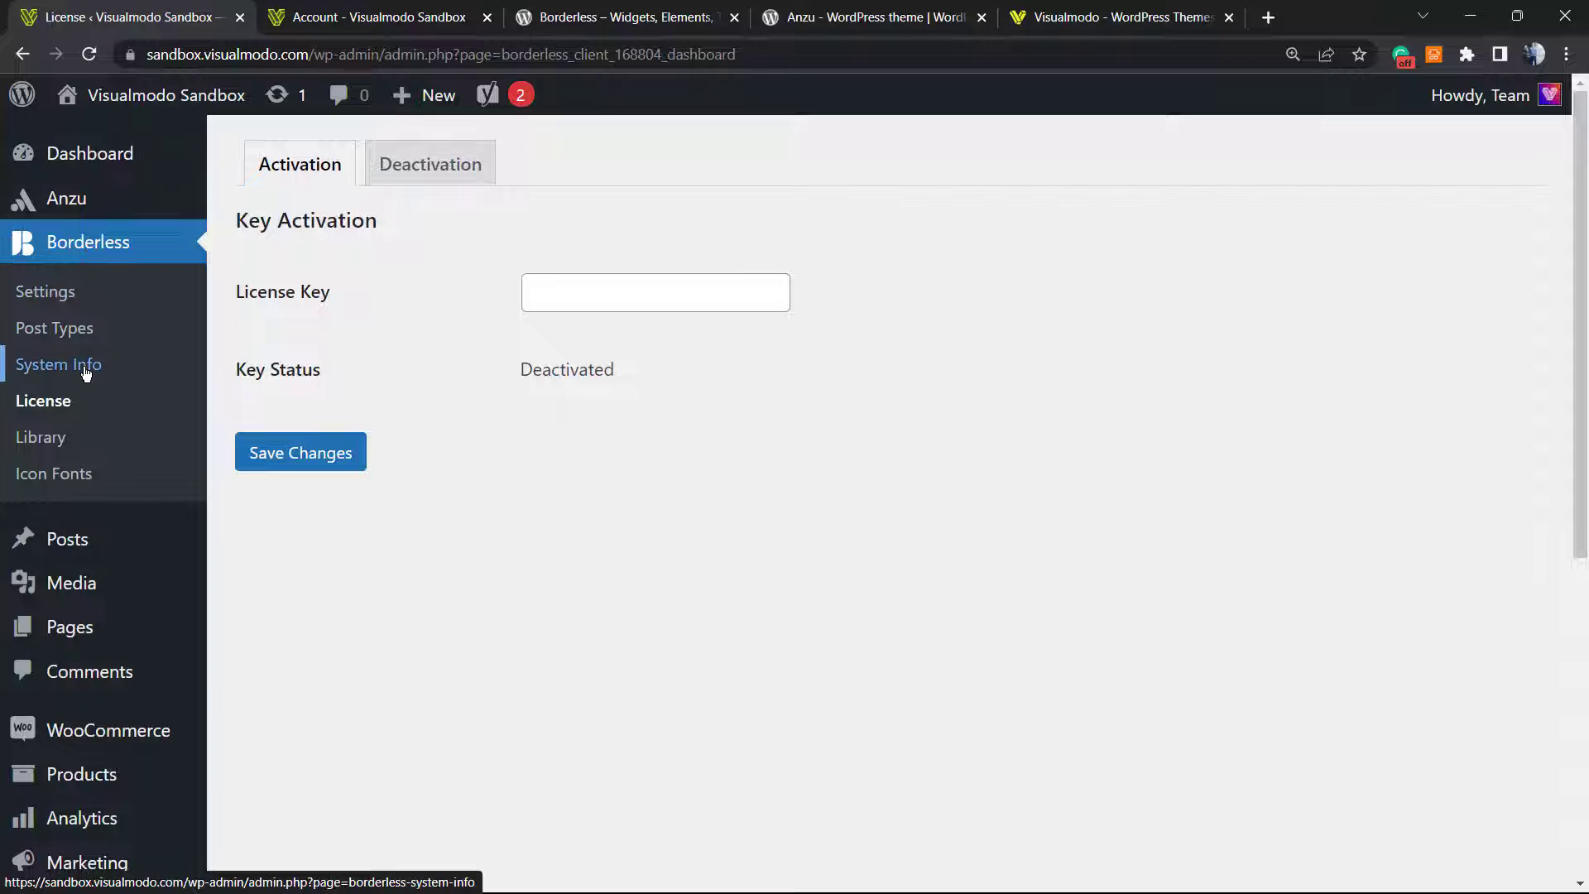
pyautogui.click(37, 436)
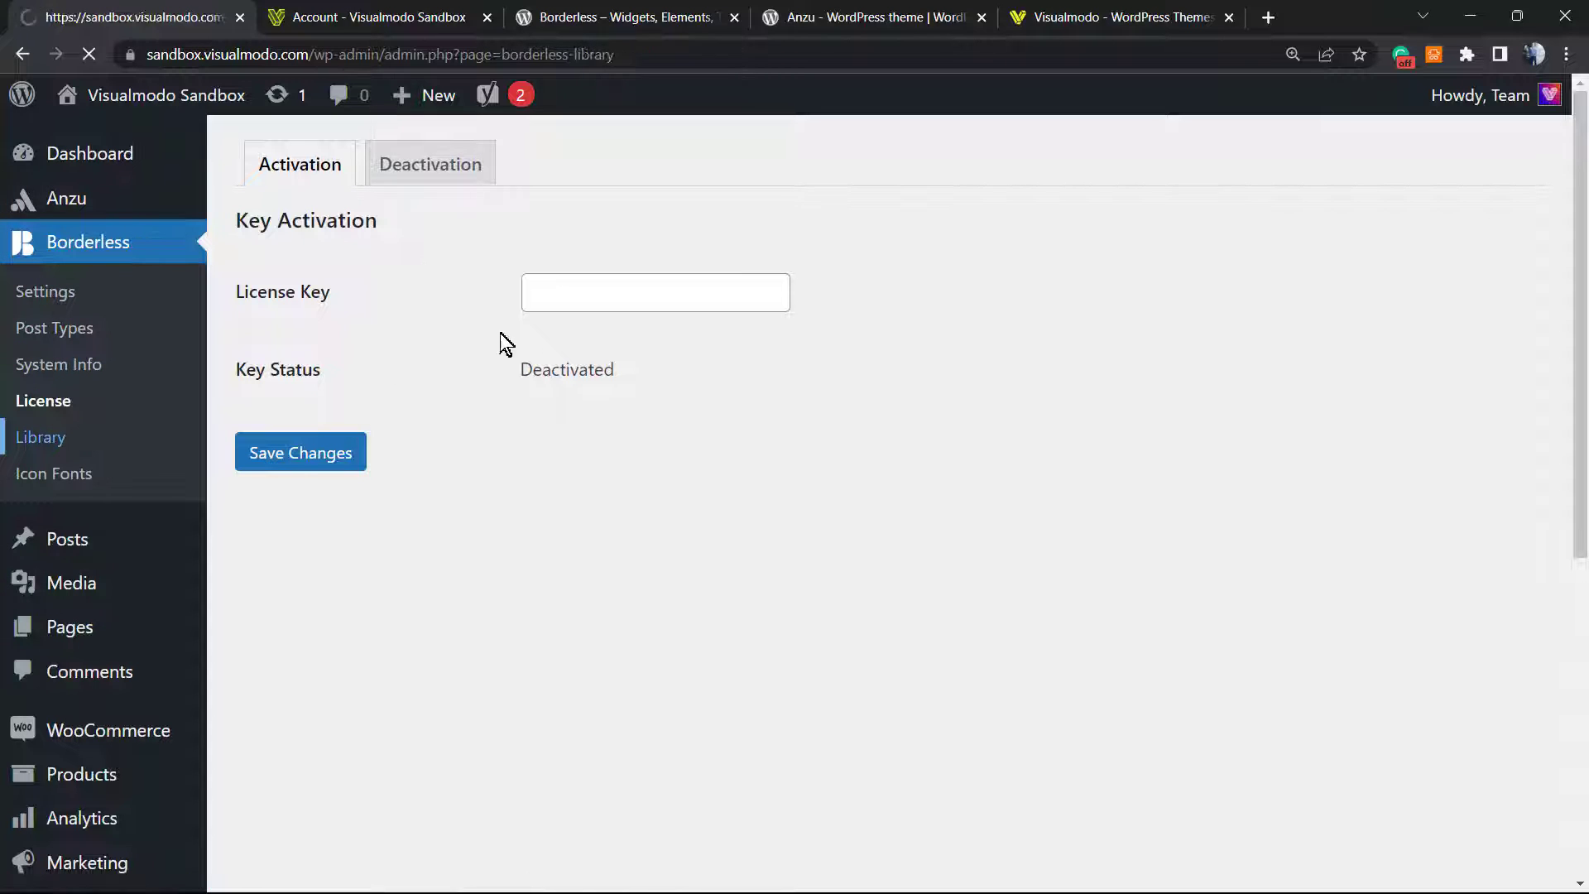
pyautogui.scroll(-7, 1105, 374)
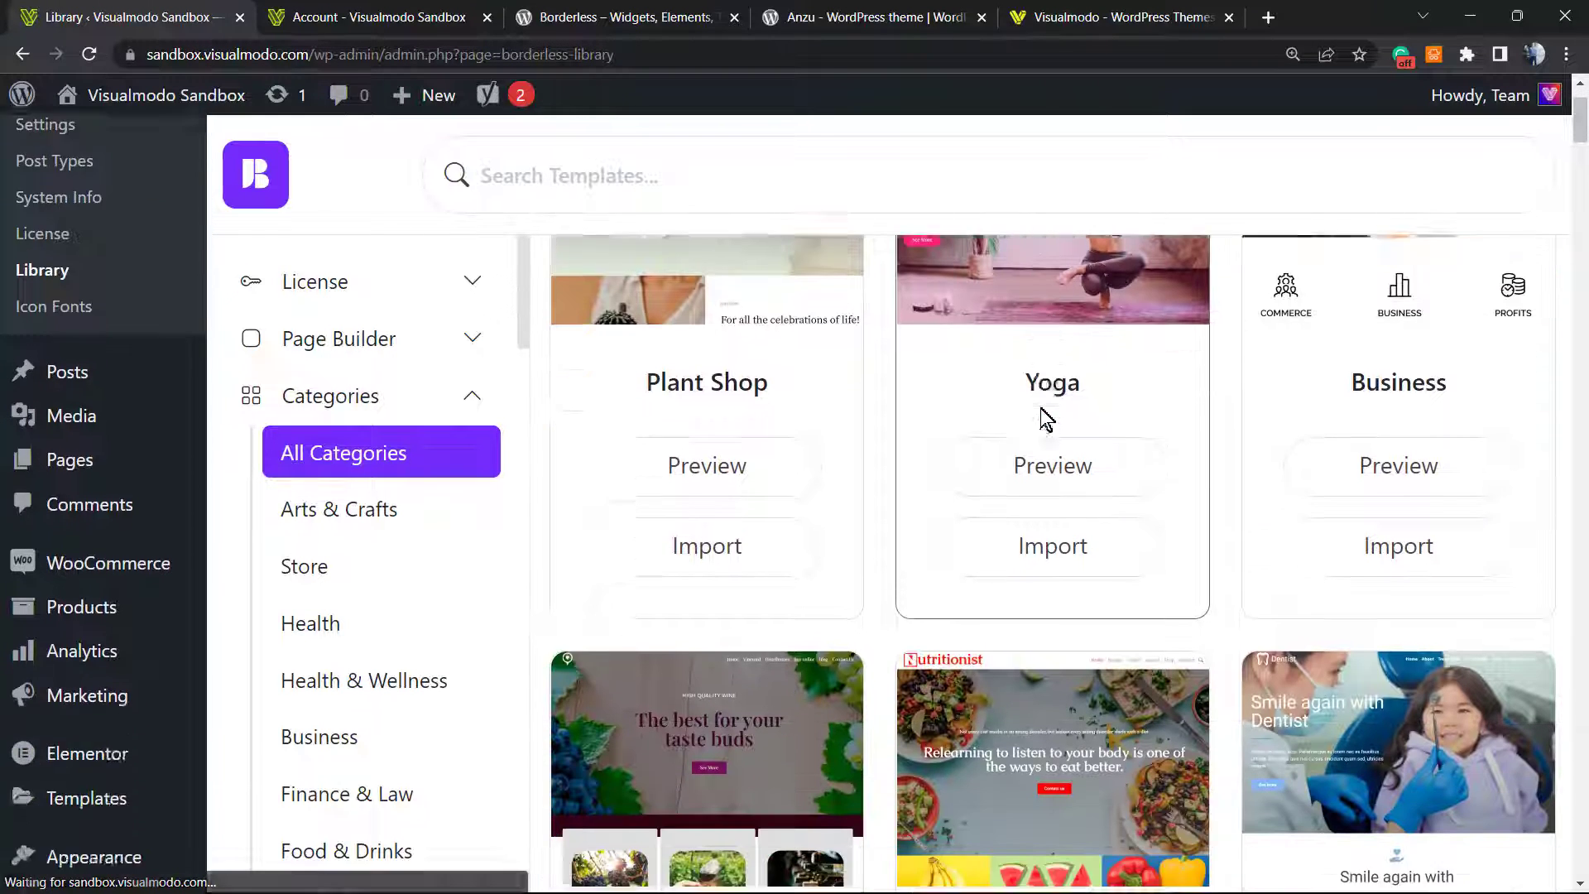
pyautogui.scroll(7, 915, 503)
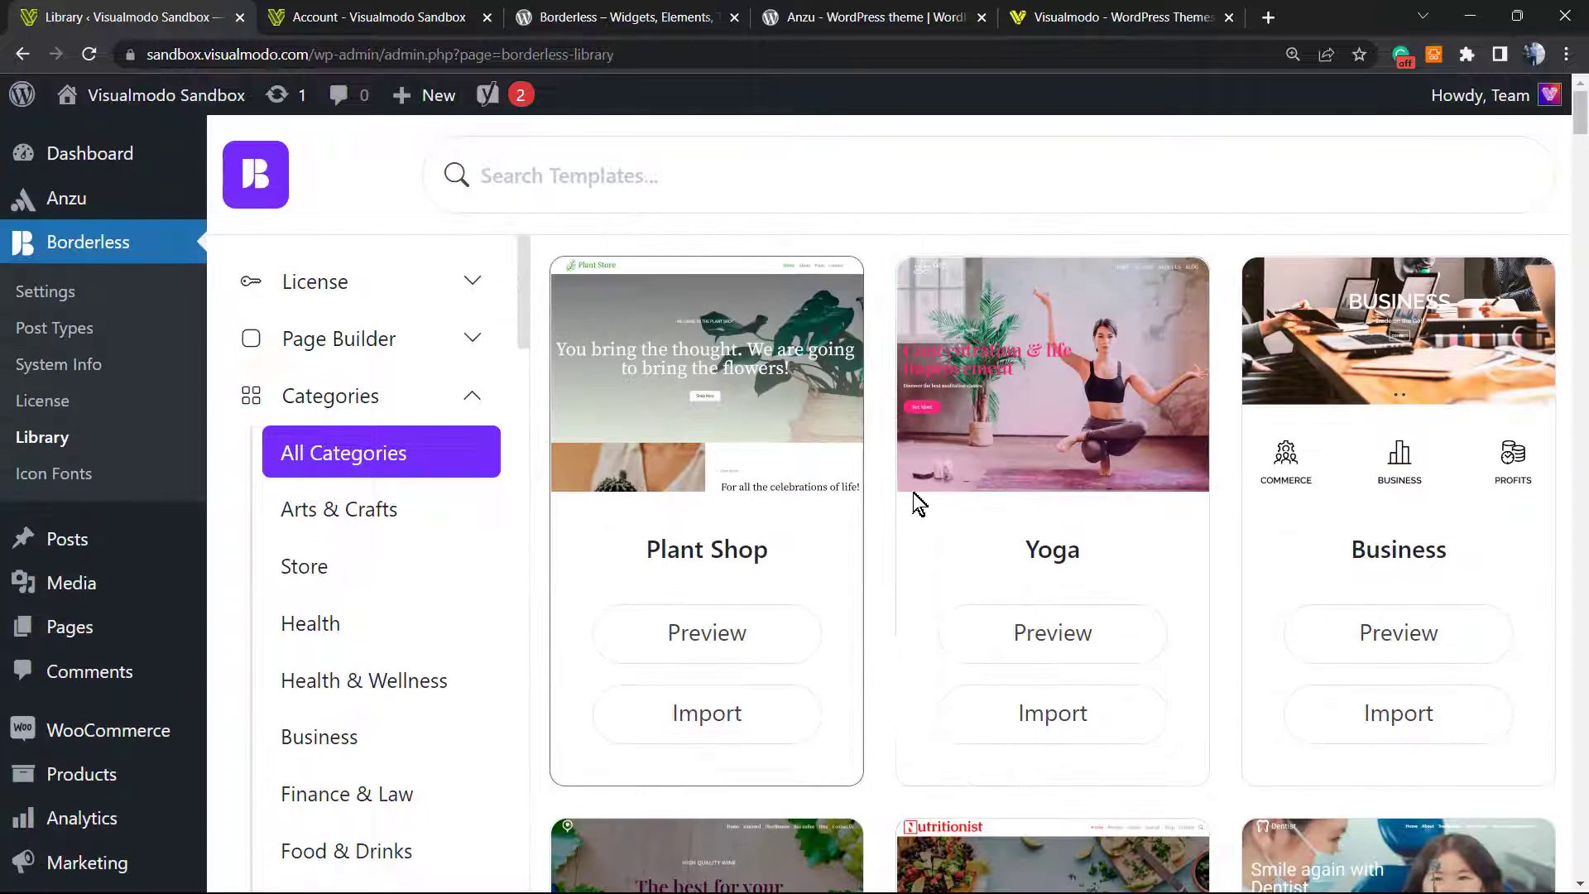
pyautogui.click(560, 9)
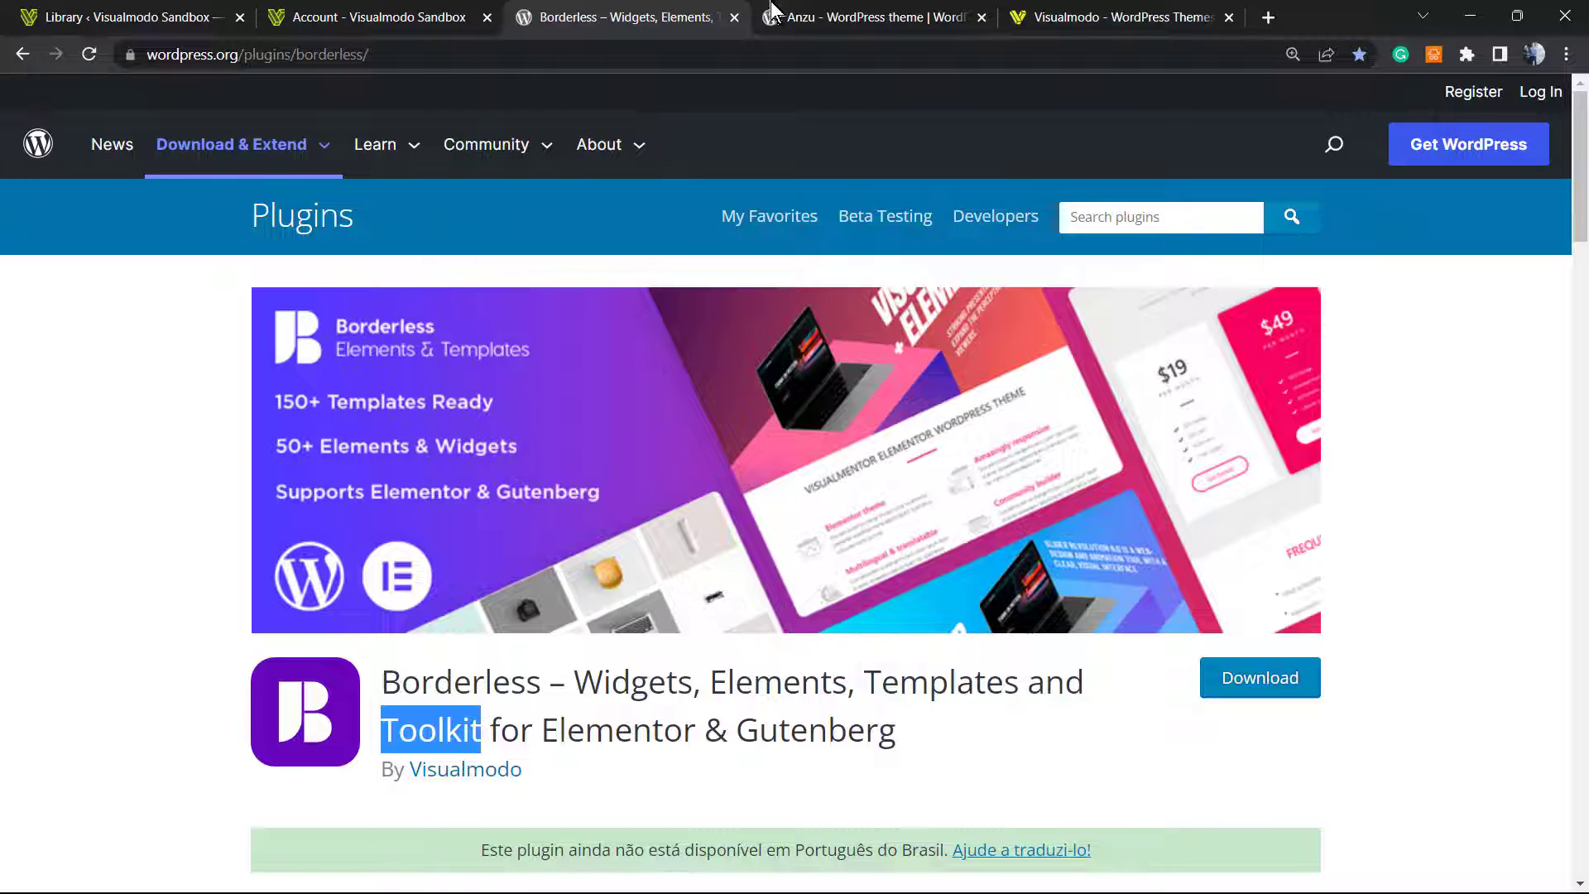
# Browse the Anzu theme's wordpress.org page, highlighting its name, then switch to the Visualmodo homepage.
pyautogui.click(795, 17)
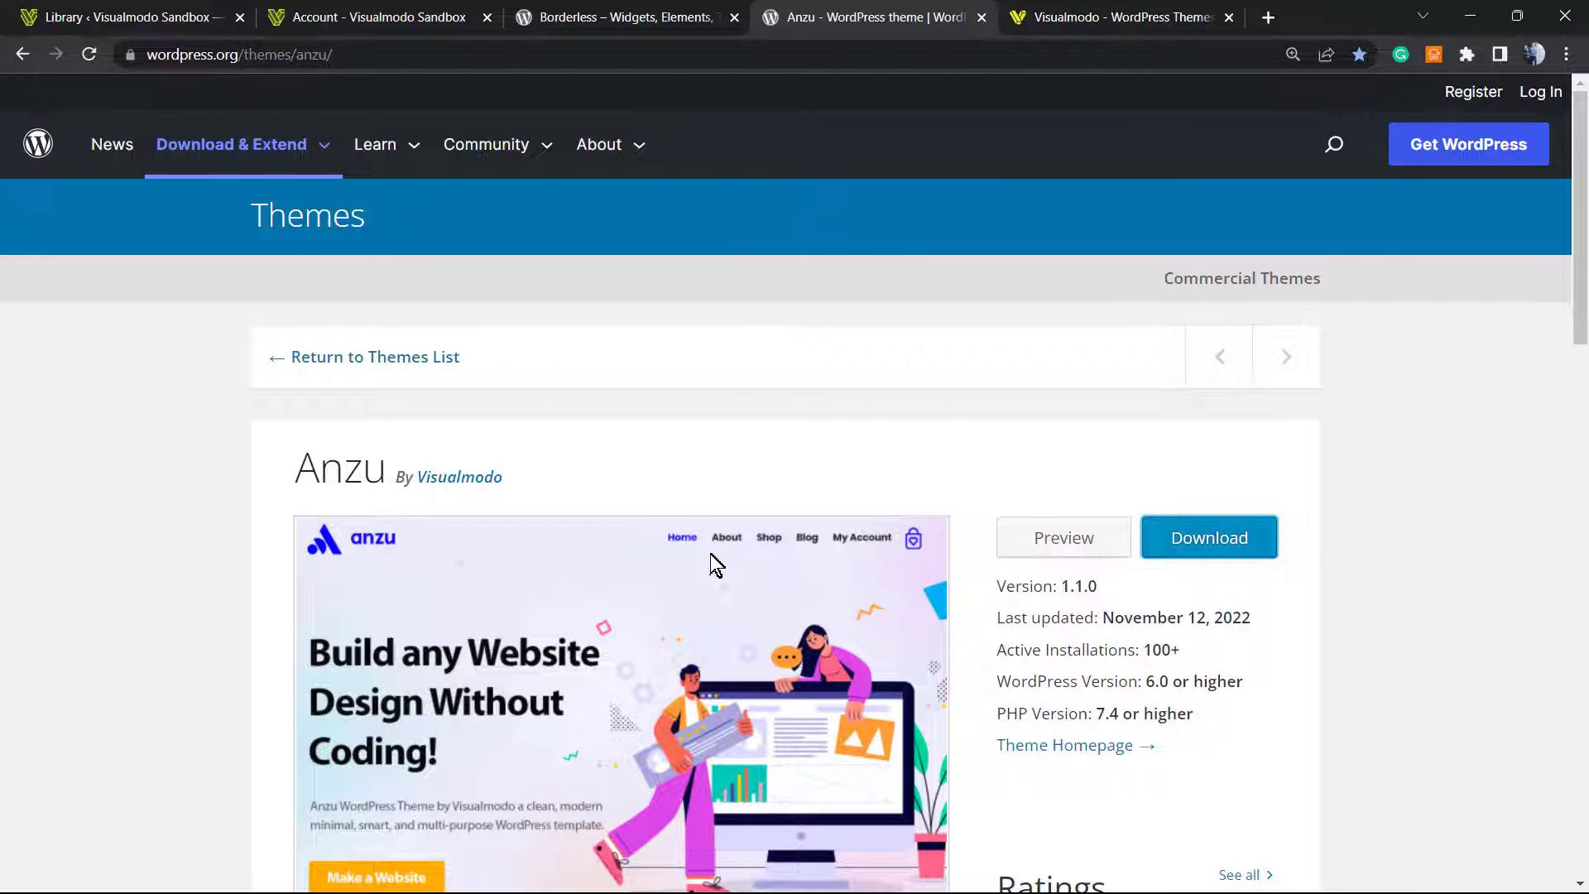
pyautogui.scroll(-1, 695, 546)
pyautogui.scroll(1, 646, 546)
pyautogui.scroll(-1, 619, 587)
pyautogui.scroll(1, 613, 581)
pyautogui.doubleClick(334, 466)
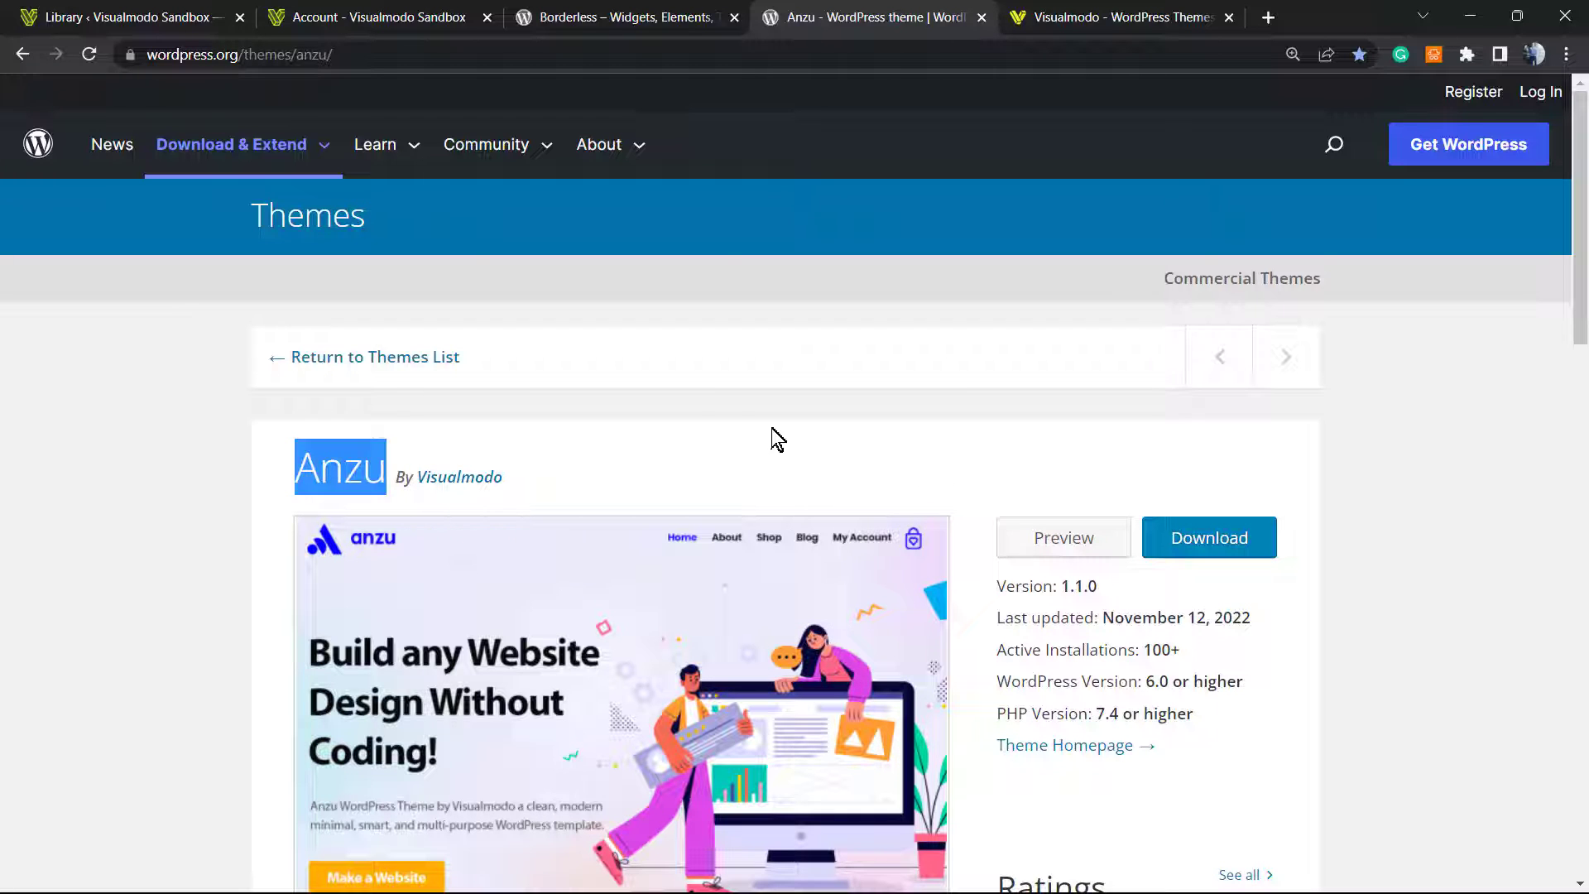
pyautogui.click(1072, 14)
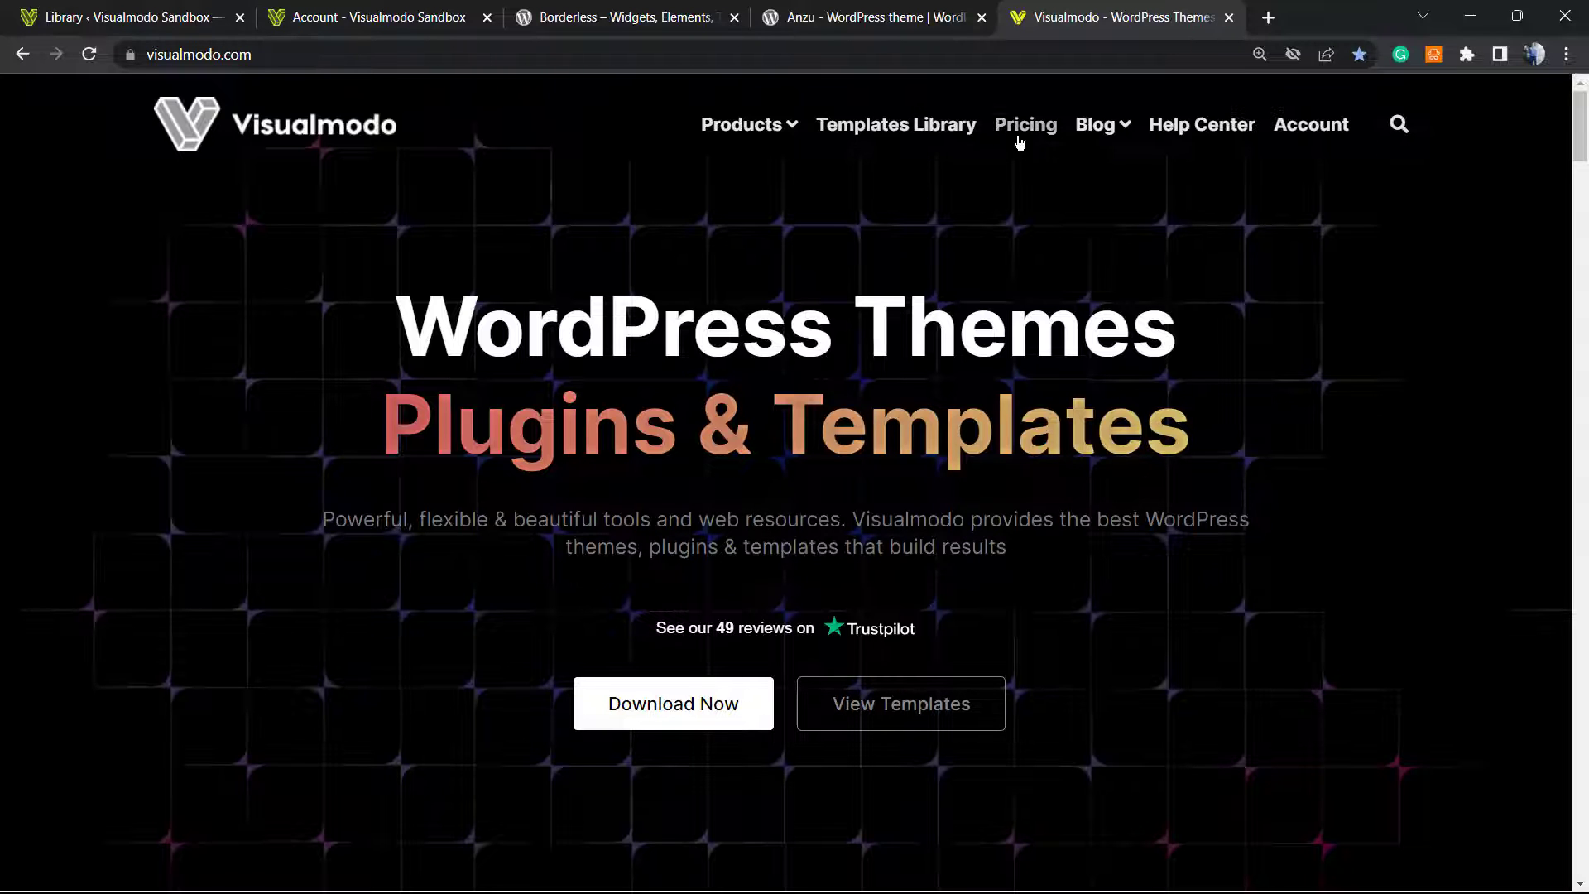
# Open Visualmodo's Templates Library and scroll through templates like Eco Food 2 and Winery 2.
pyautogui.click(917, 126)
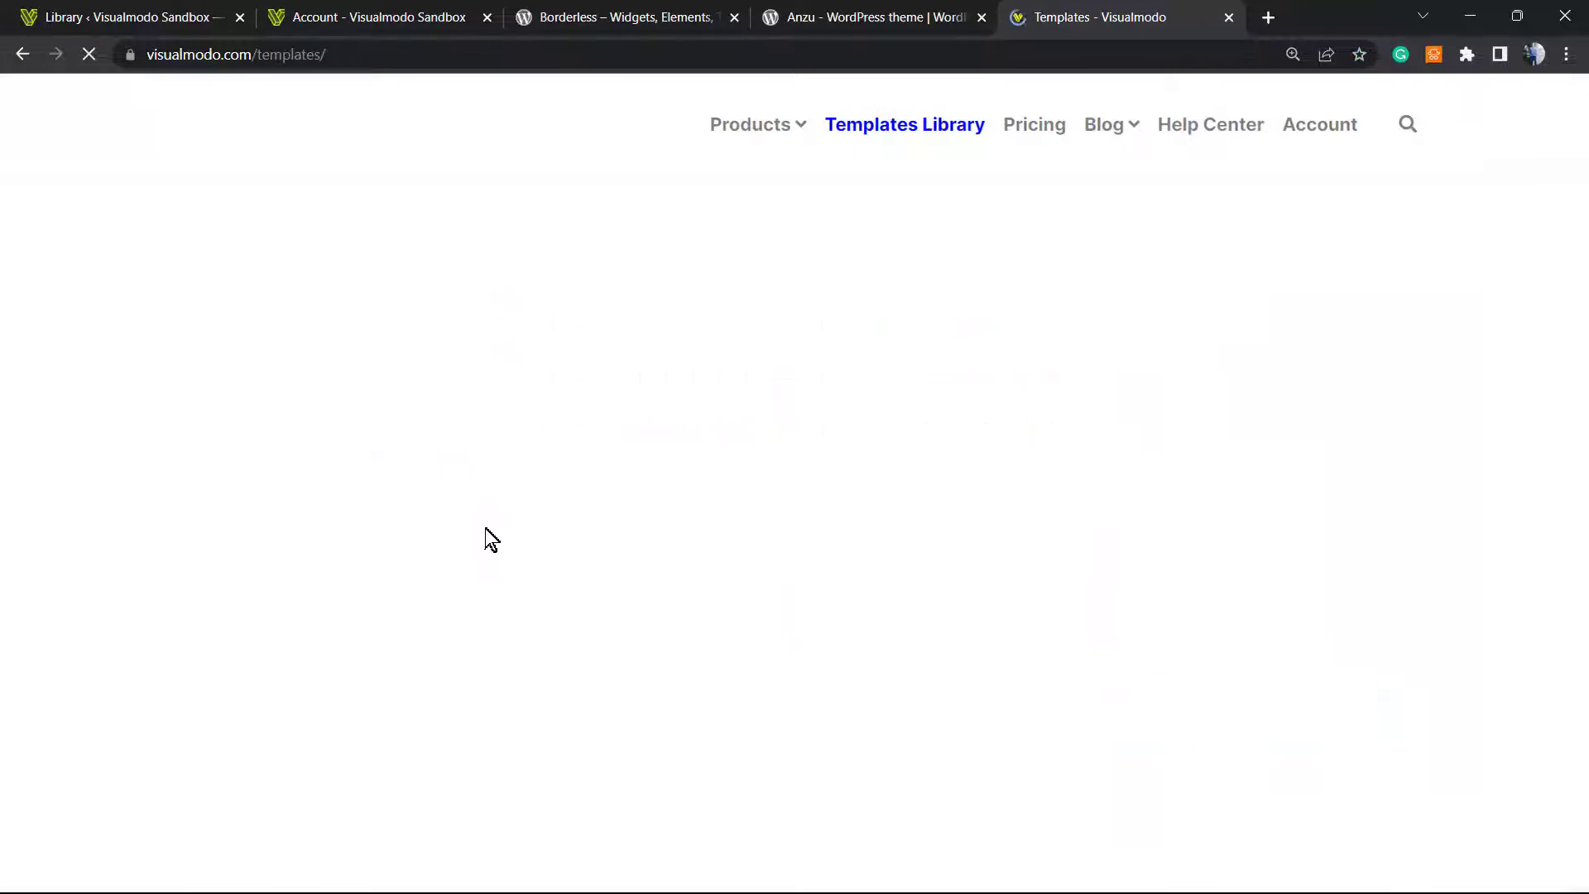
pyautogui.scroll(-10, 439, 566)
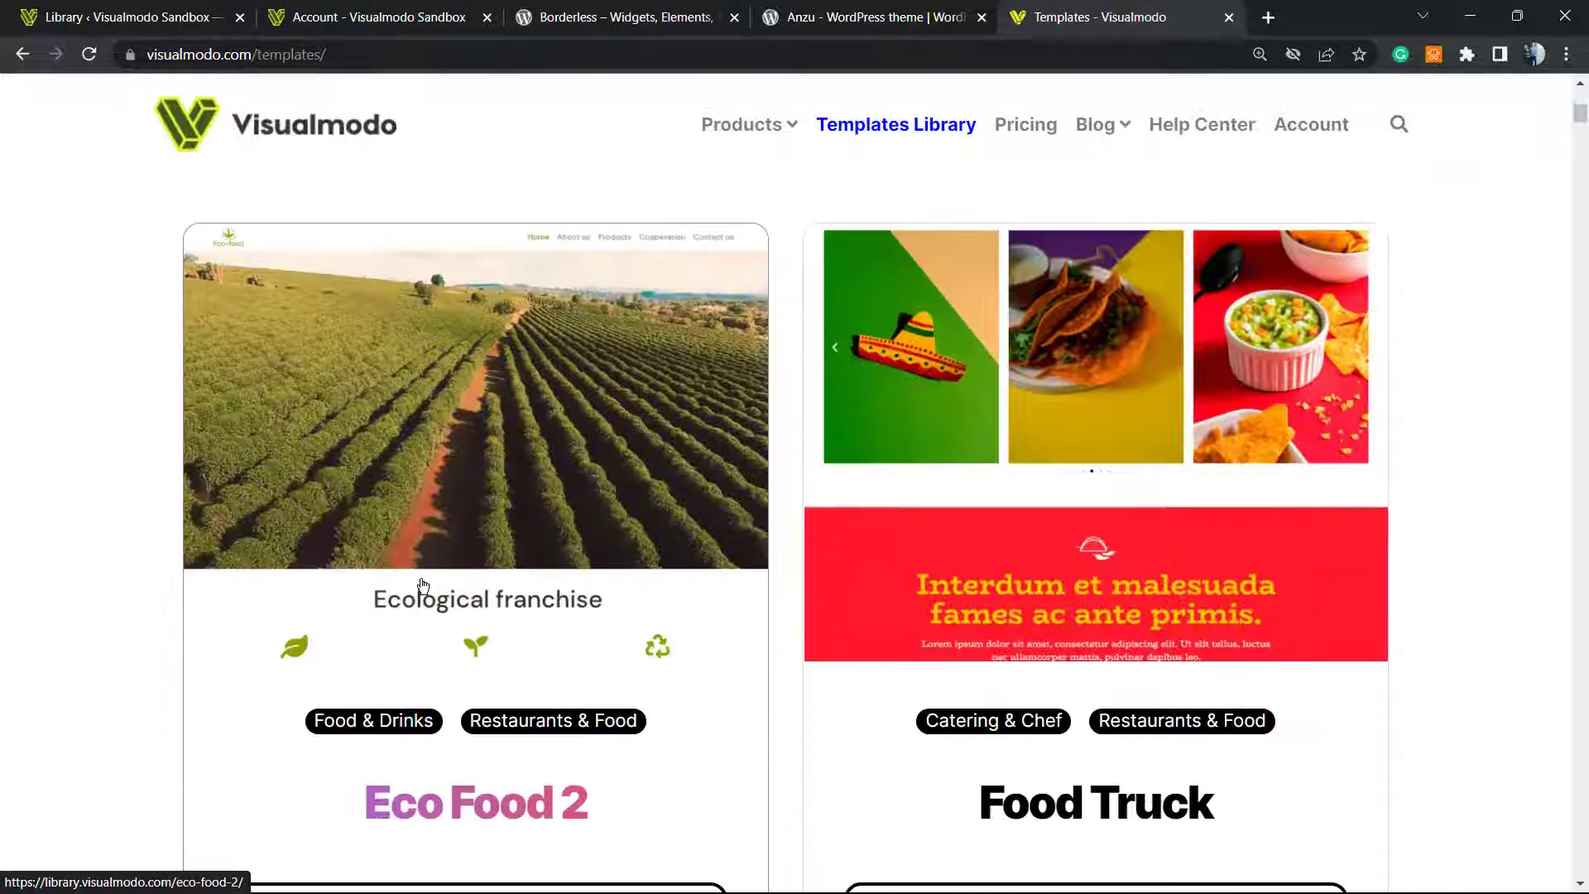
pyautogui.scroll(-15, 414, 600)
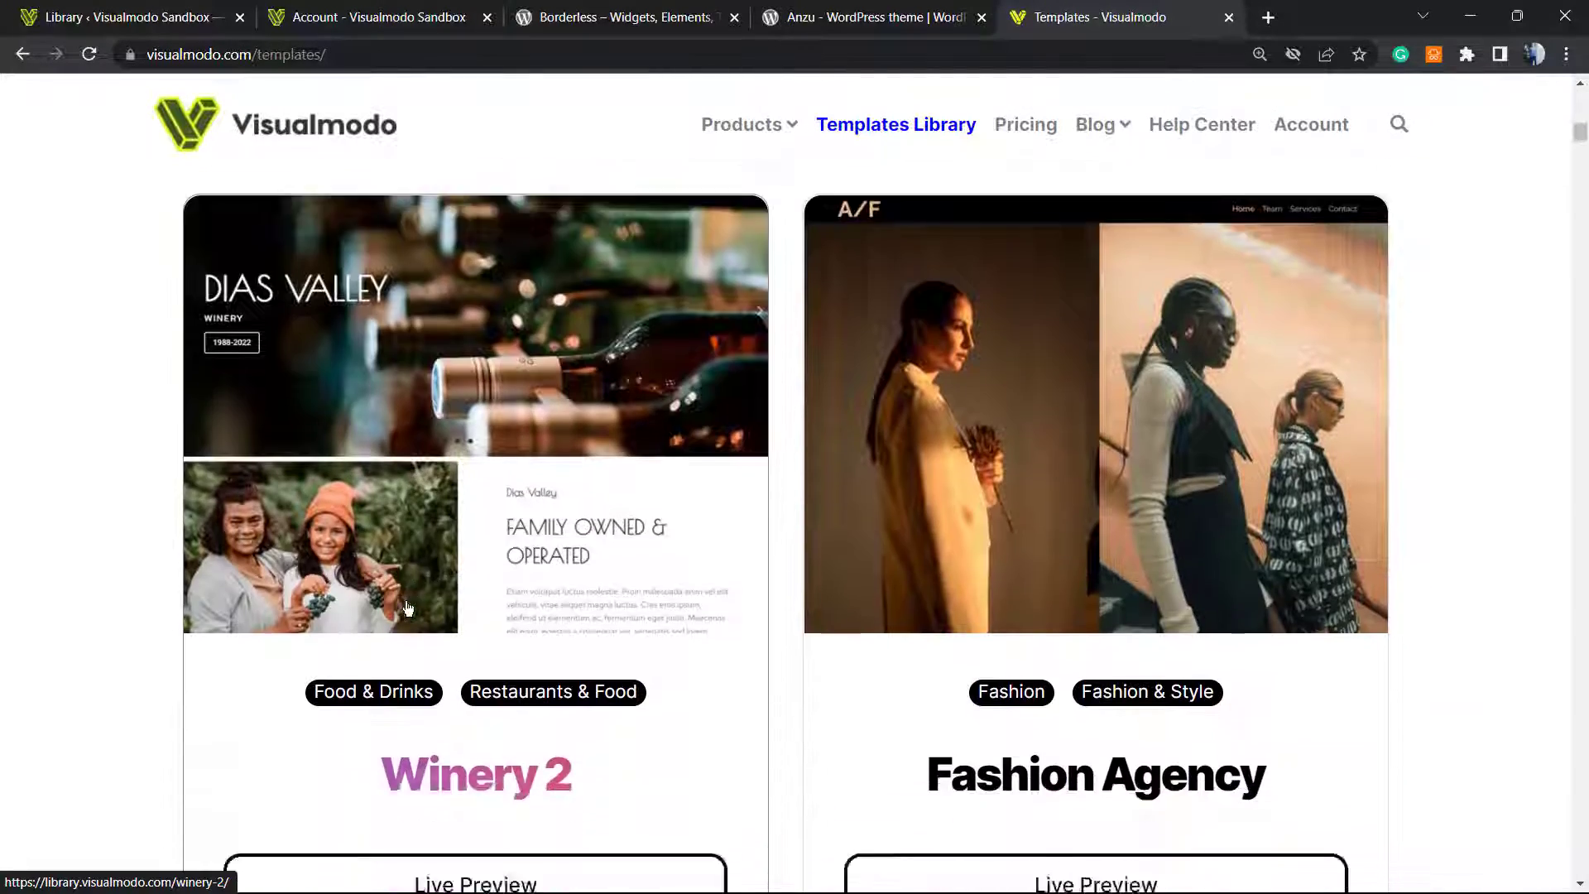
pyautogui.scroll(-20, 408, 606)
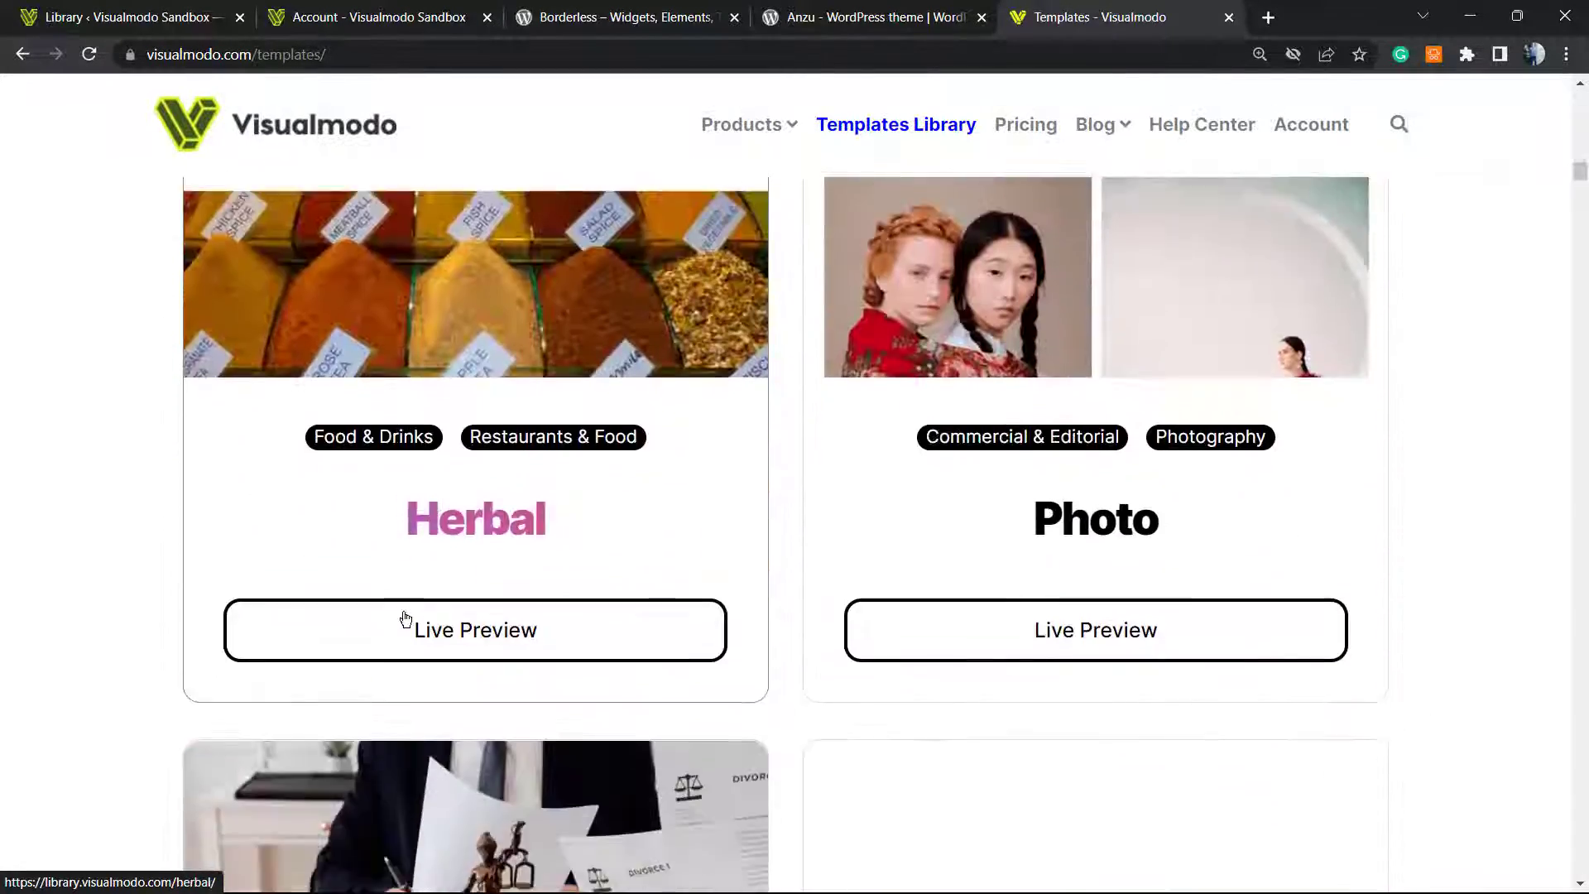
pyautogui.scroll(-20, 398, 621)
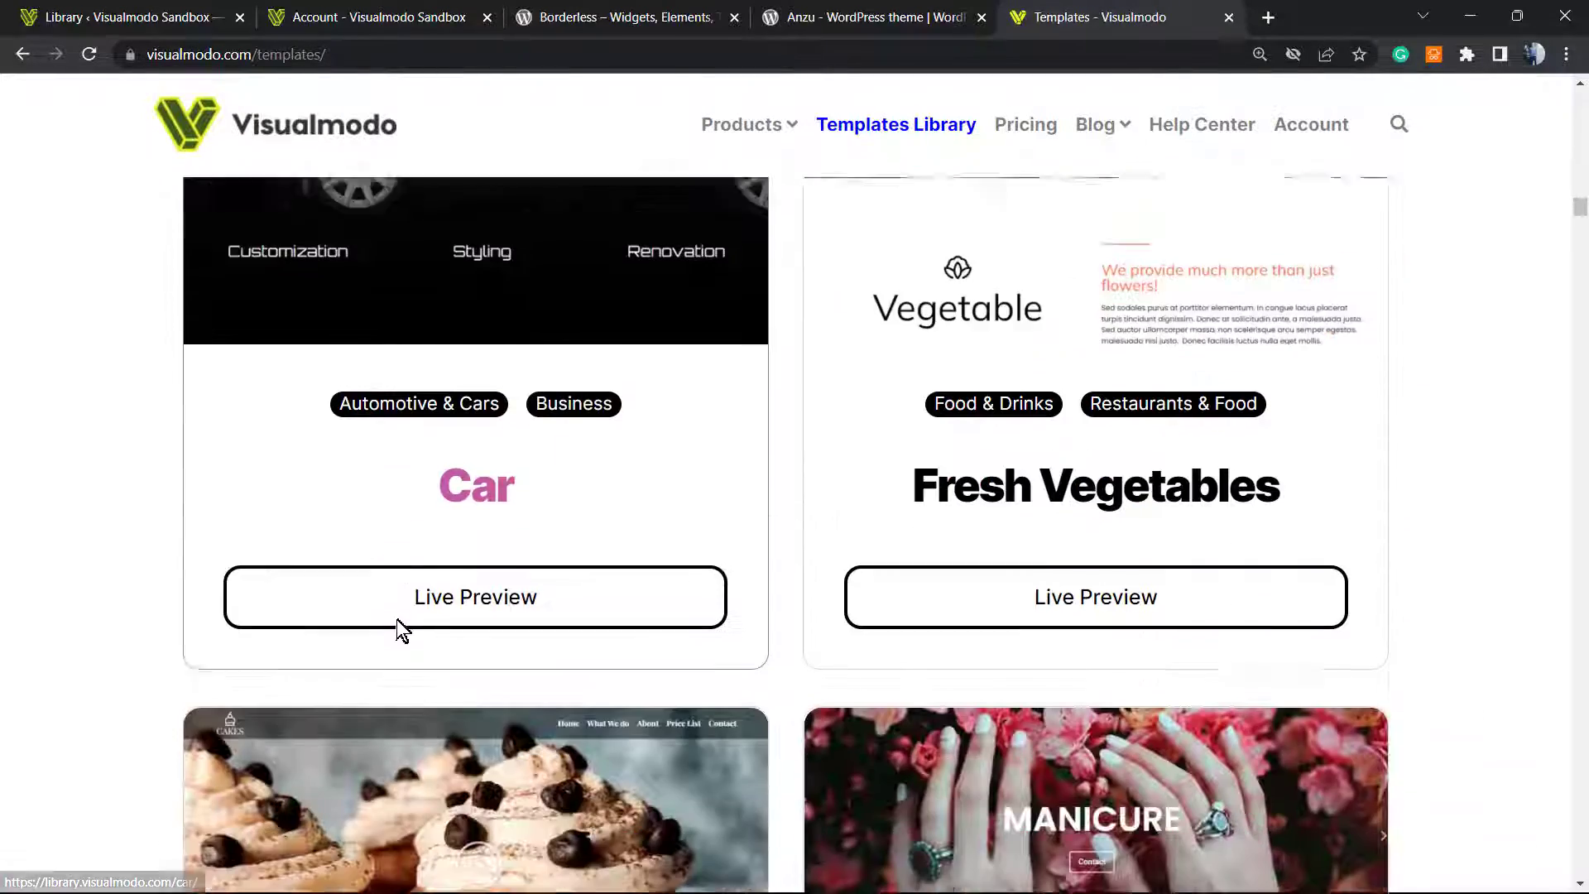
pyautogui.scroll(-12, 395, 619)
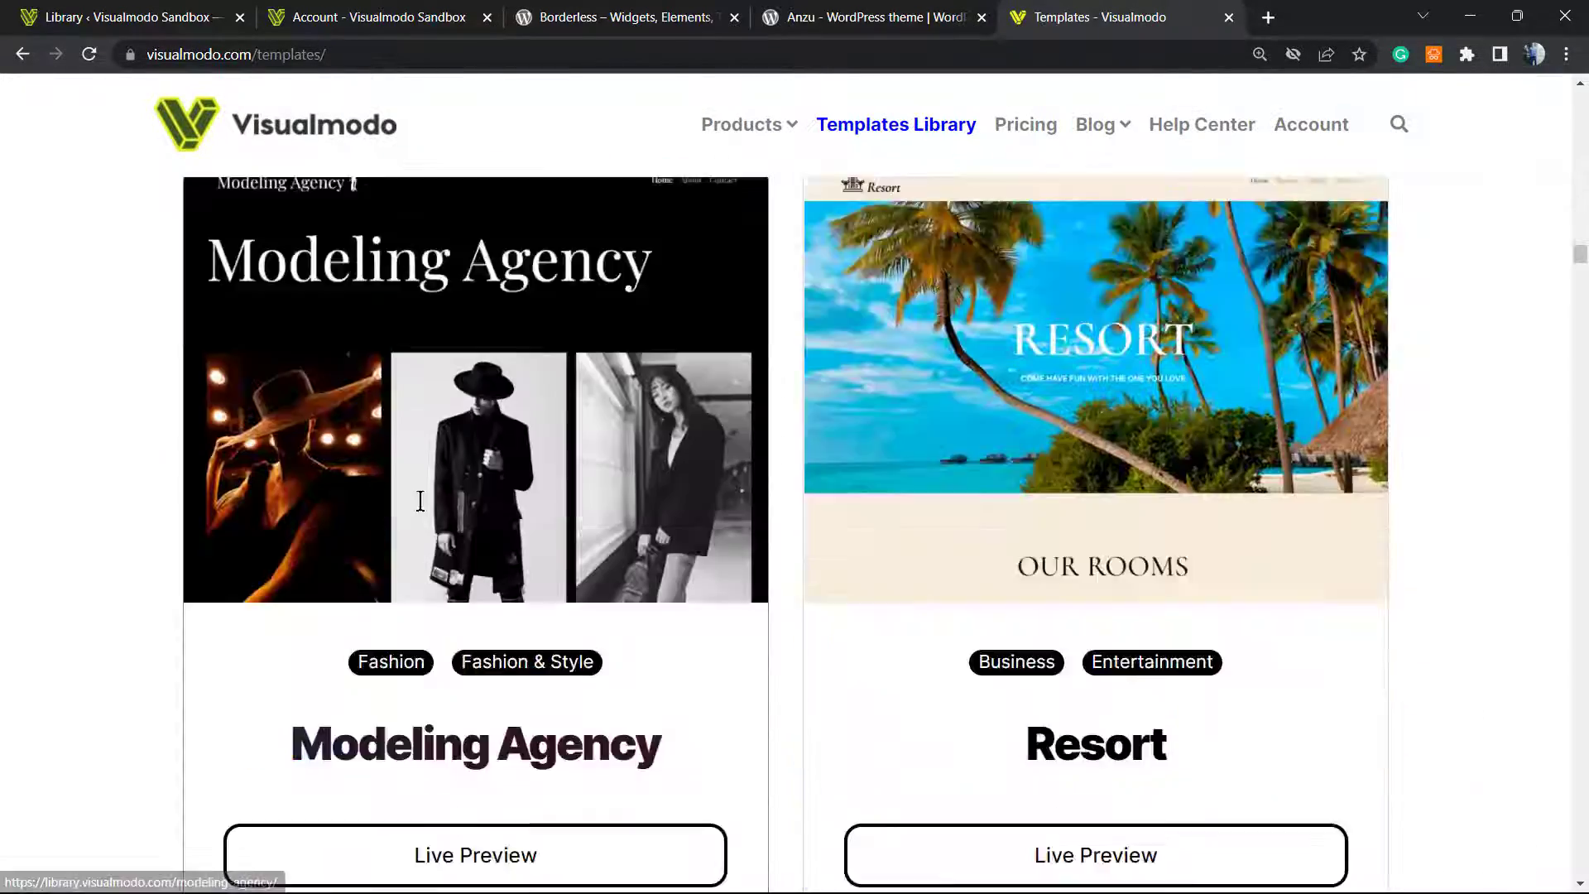